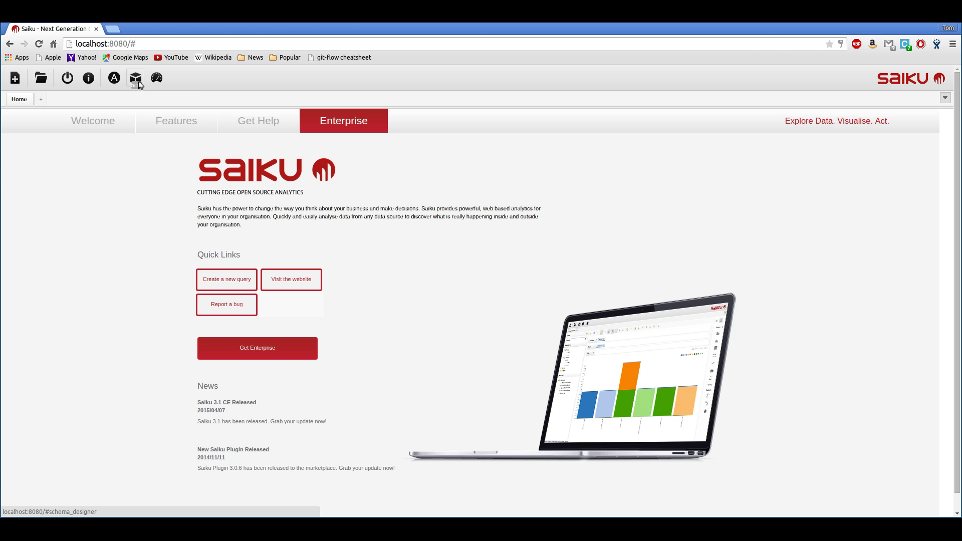
Step: Open the Schema Designer, dismiss the login prompt, and start a new schema named Northwind
click(137, 78)
click(542, 164)
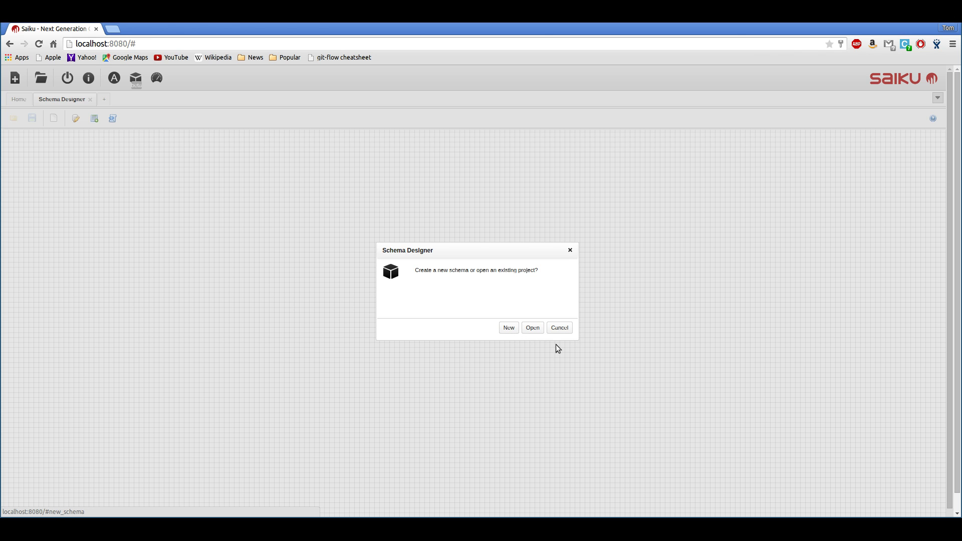
click(511, 328)
key(ctrl+a)
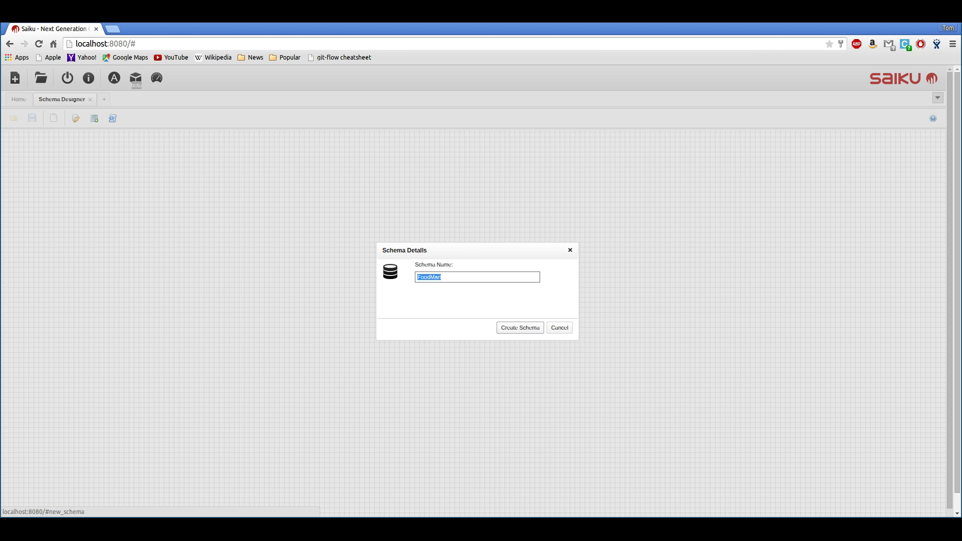
text(Northwi)
text(nd)
Step: Create the schema, using a Mongo connection type with the northwind Mongo schema
click(518, 328)
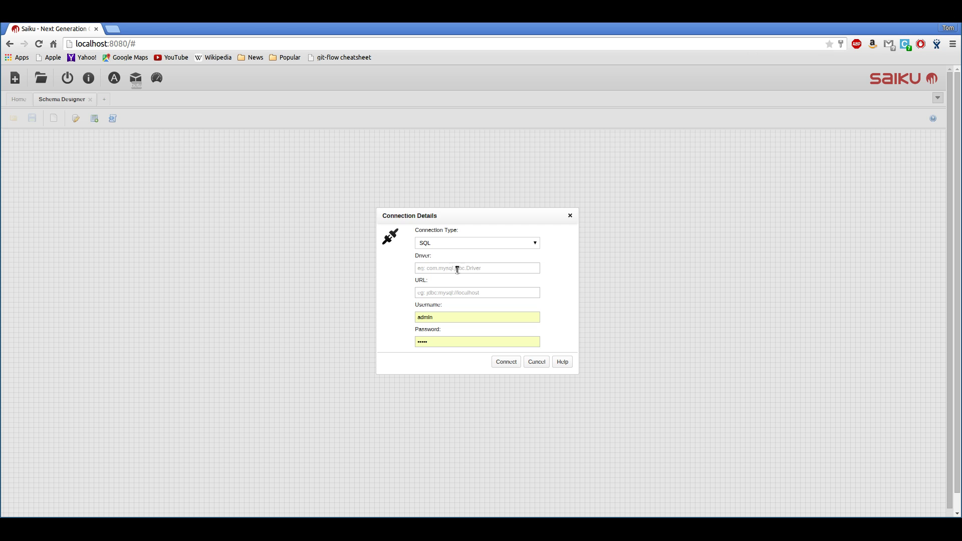
click(445, 244)
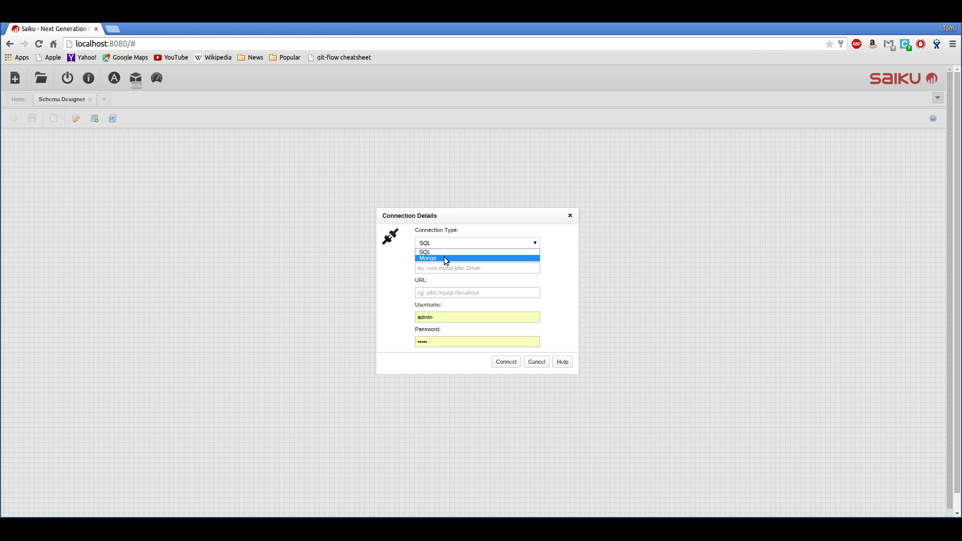
click(444, 256)
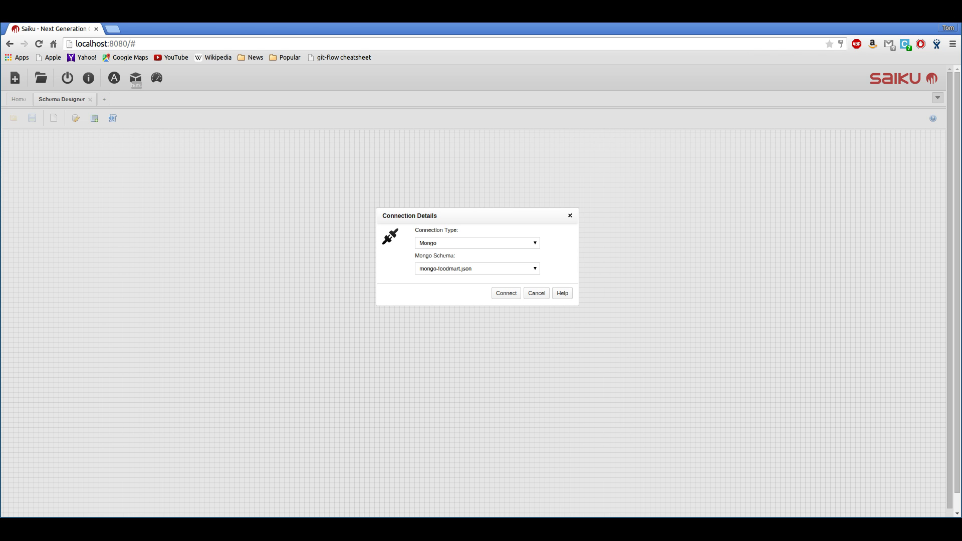
click(434, 268)
click(391, 279)
click(433, 269)
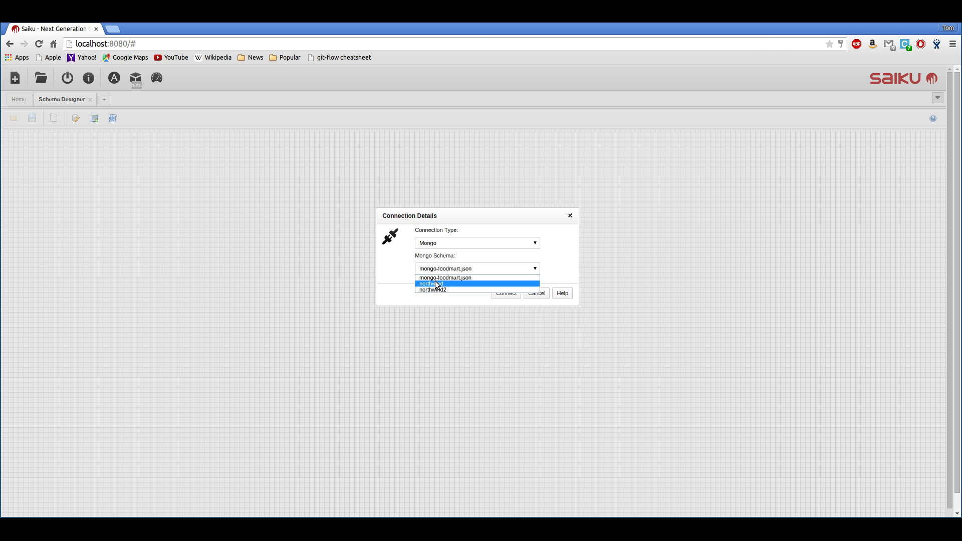
click(435, 280)
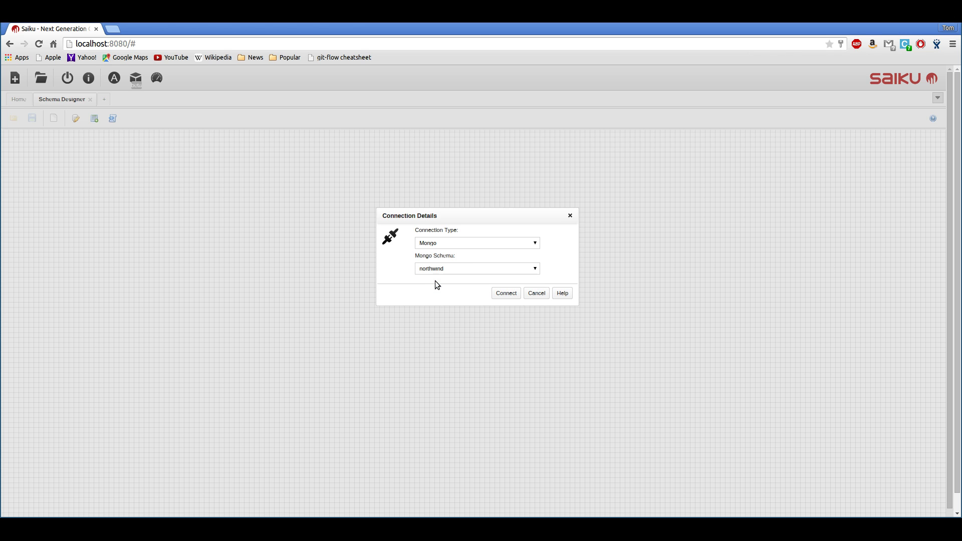
Step: Connect to Mongo and select the NOSQL database with the northwind database schema
click(506, 292)
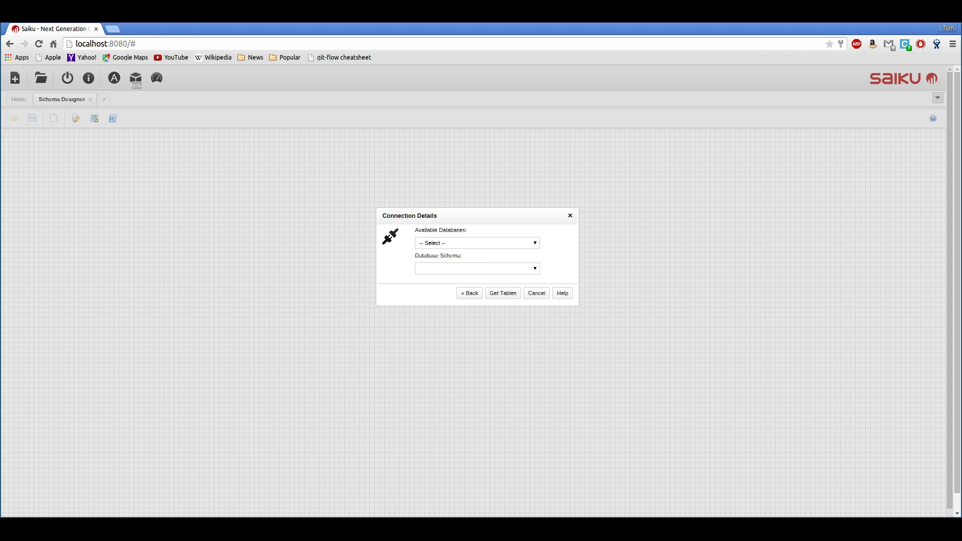
click(455, 243)
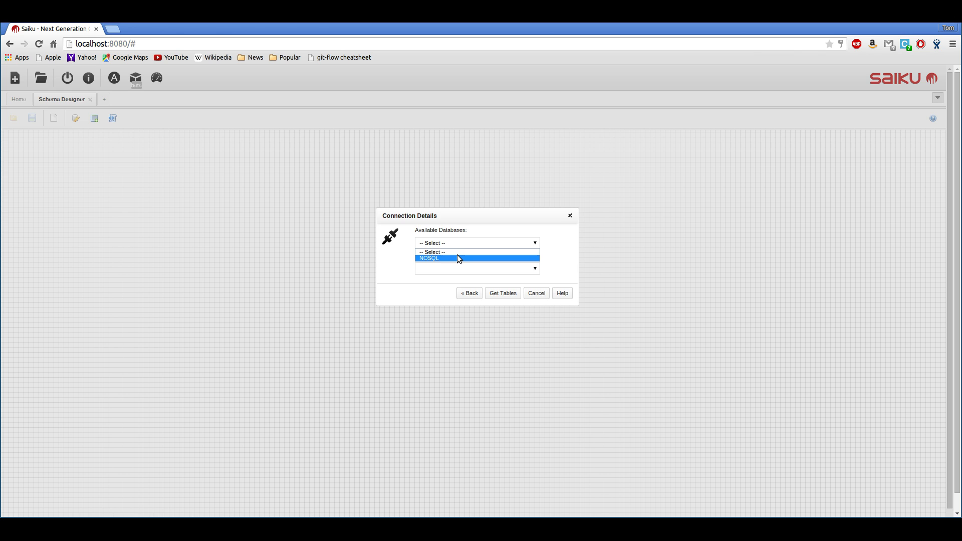
click(458, 258)
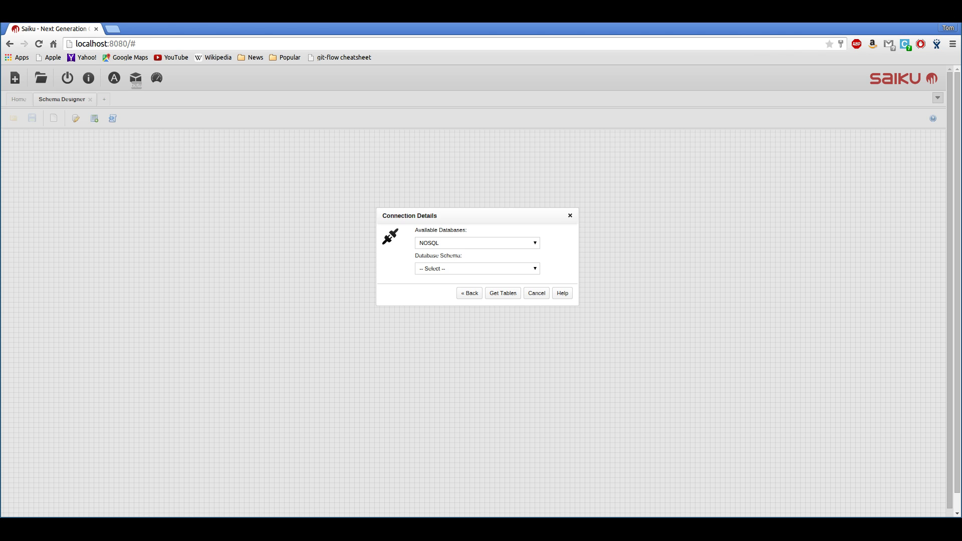
click(455, 268)
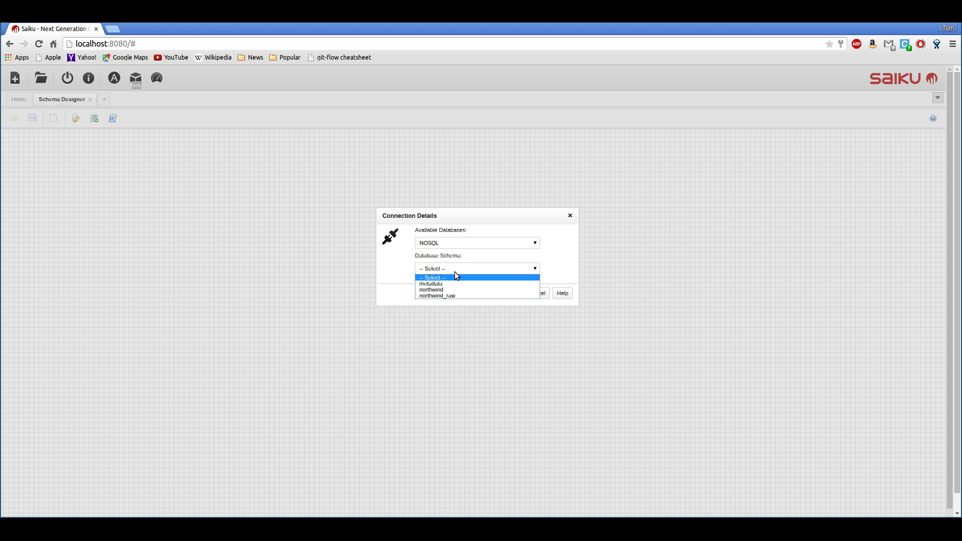
click(431, 290)
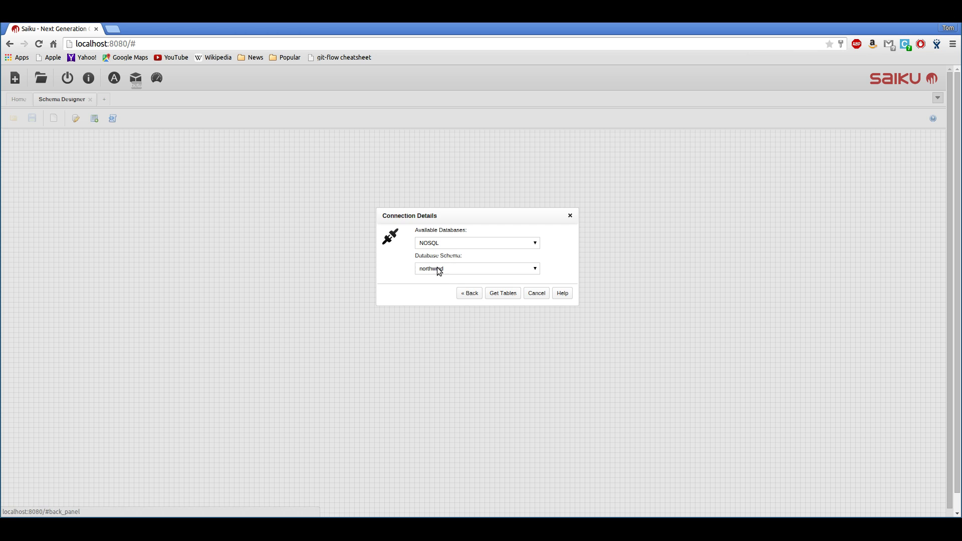
click(457, 269)
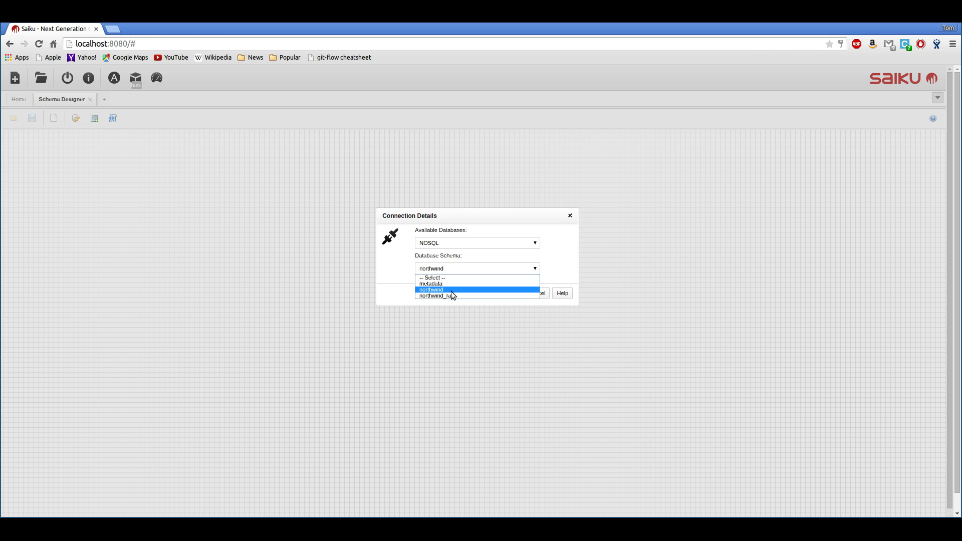
click(449, 291)
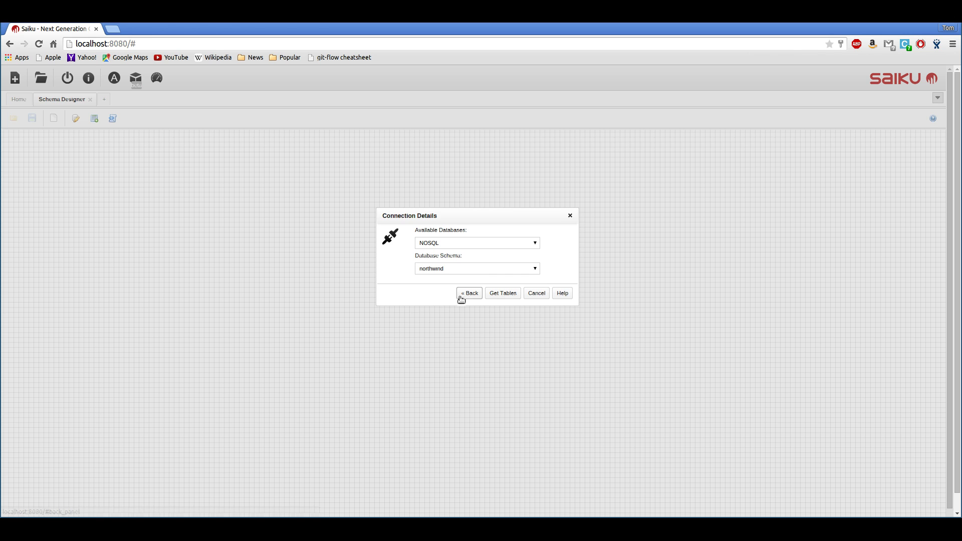
Step: Load the northwind tables and place the orders table with id as its key
click(516, 295)
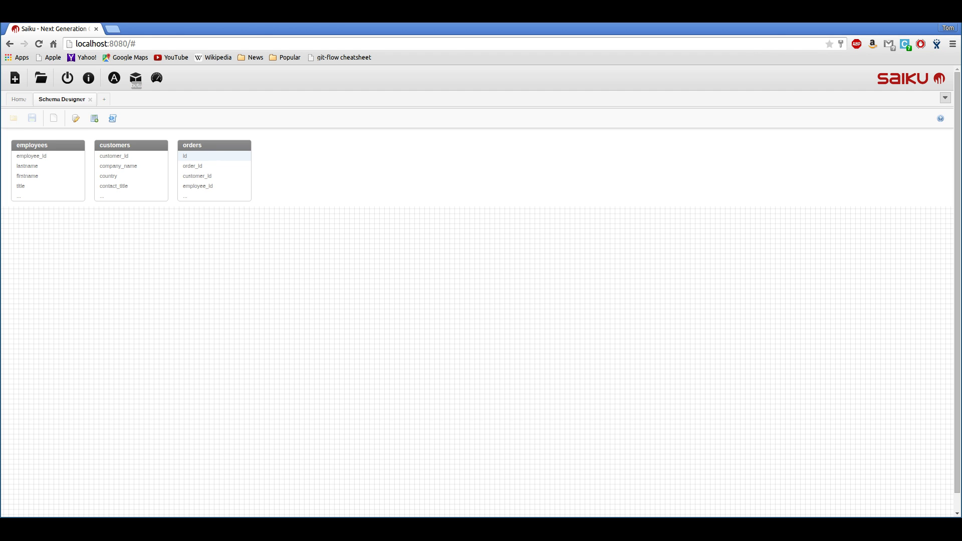
drag(219, 162, 375, 271)
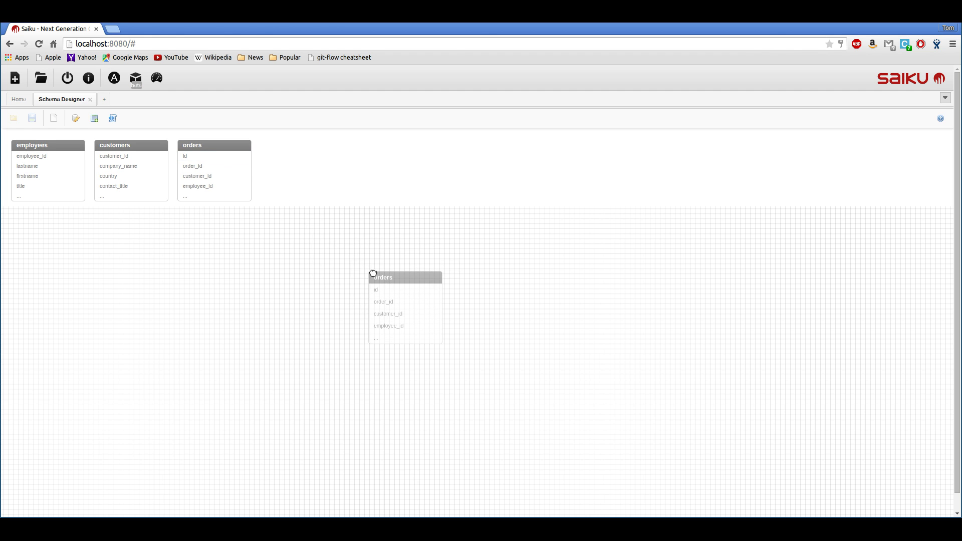
double_click(370, 266)
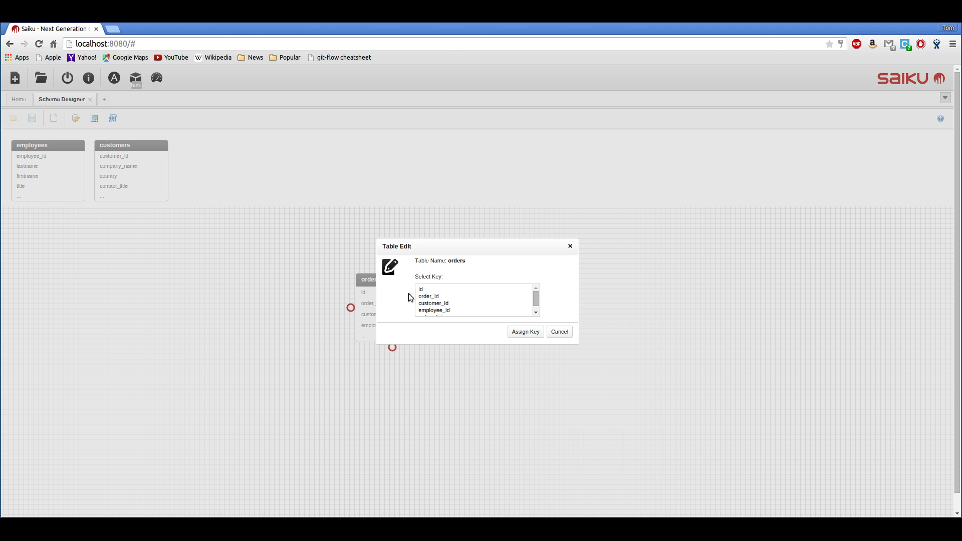
scroll(480, 300, down, 5)
scroll(485, 299, up, 5)
scroll(444, 301, up, 3)
click(436, 289)
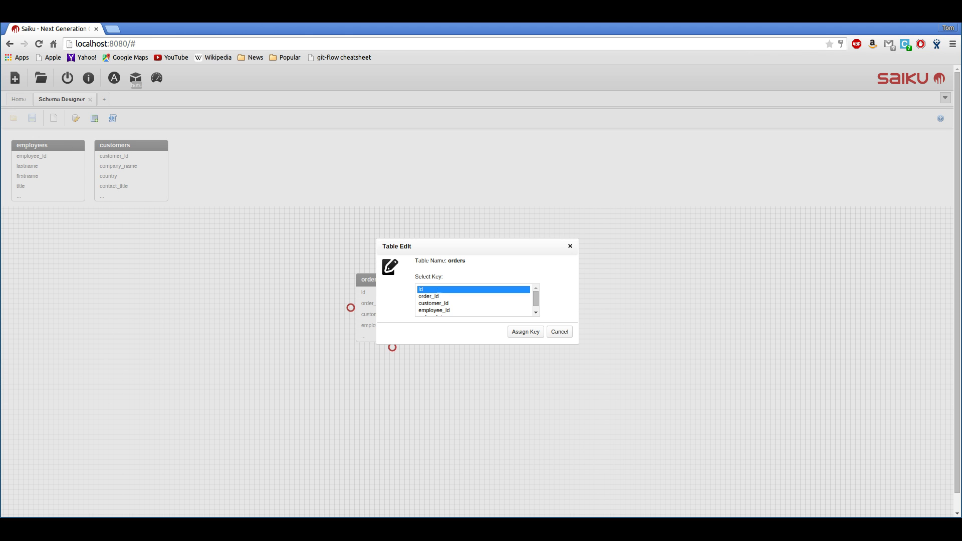
click(526, 331)
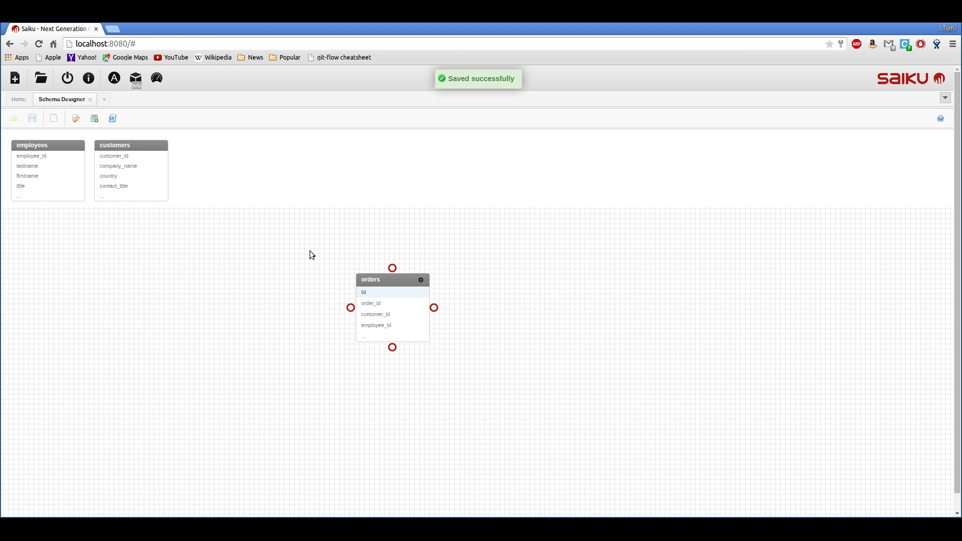
Step: Place the customers and employees tables, keyed on customer_id and employee_id
drag(136, 169, 598, 272)
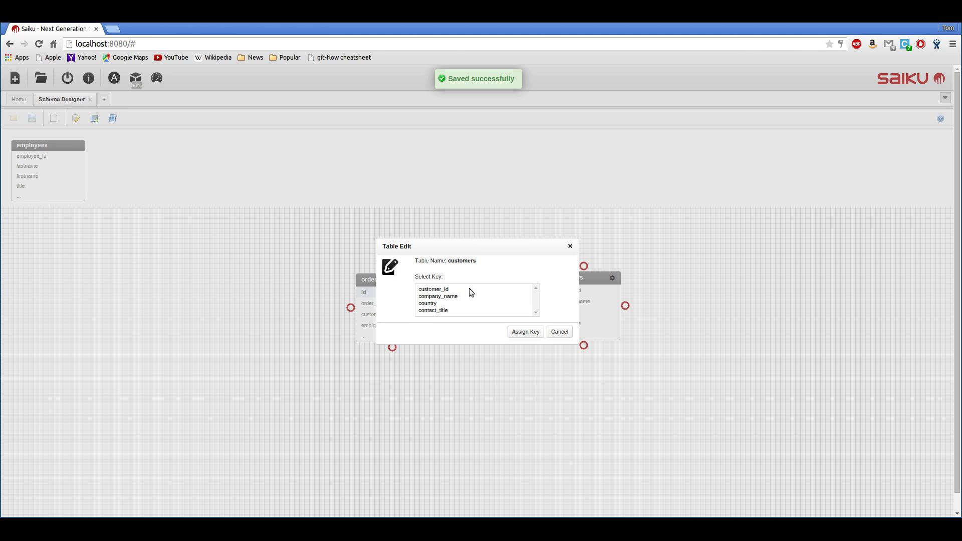
click(466, 289)
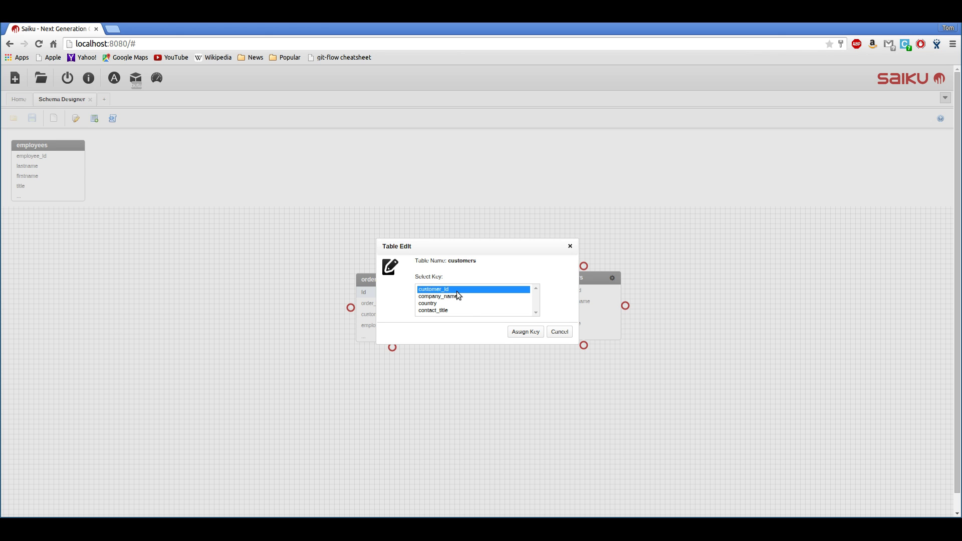
click(524, 332)
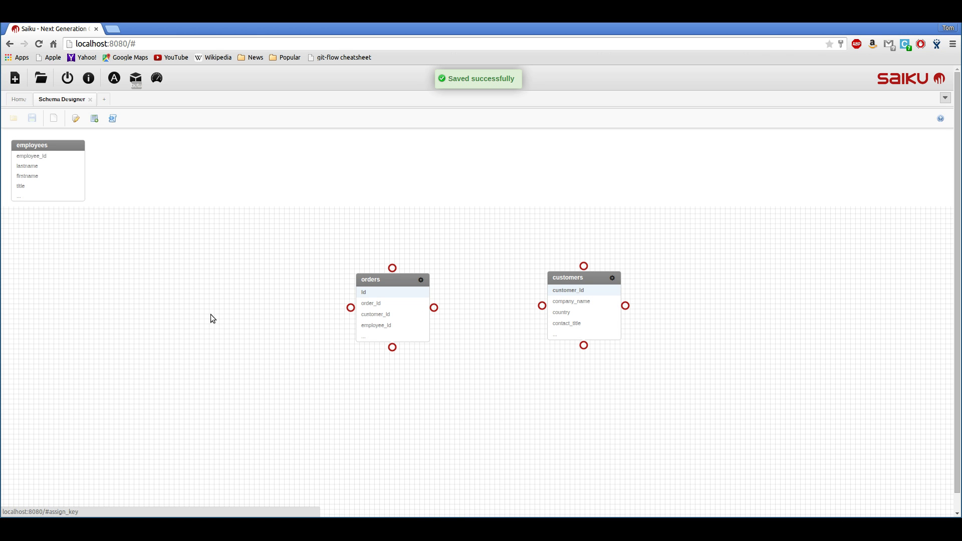
drag(34, 160, 196, 274)
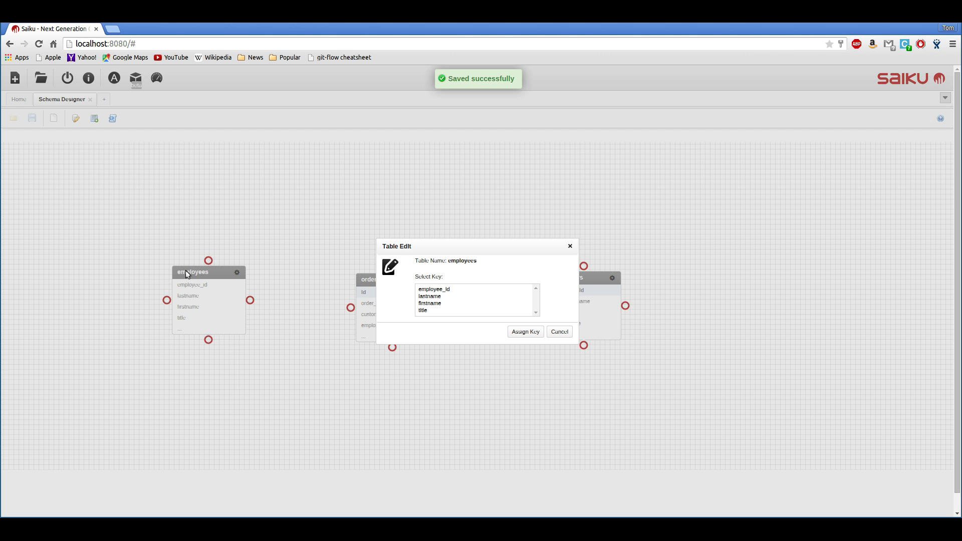
click(443, 289)
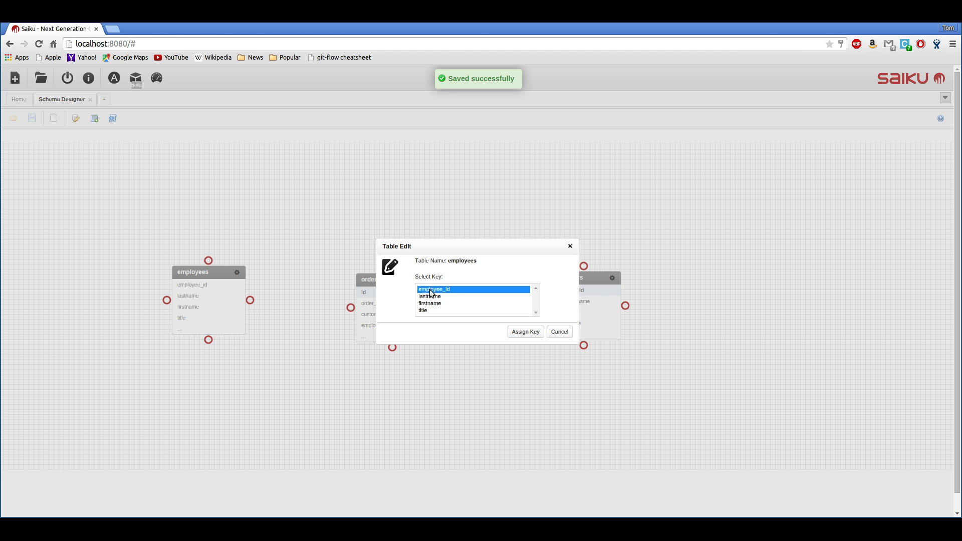
click(524, 331)
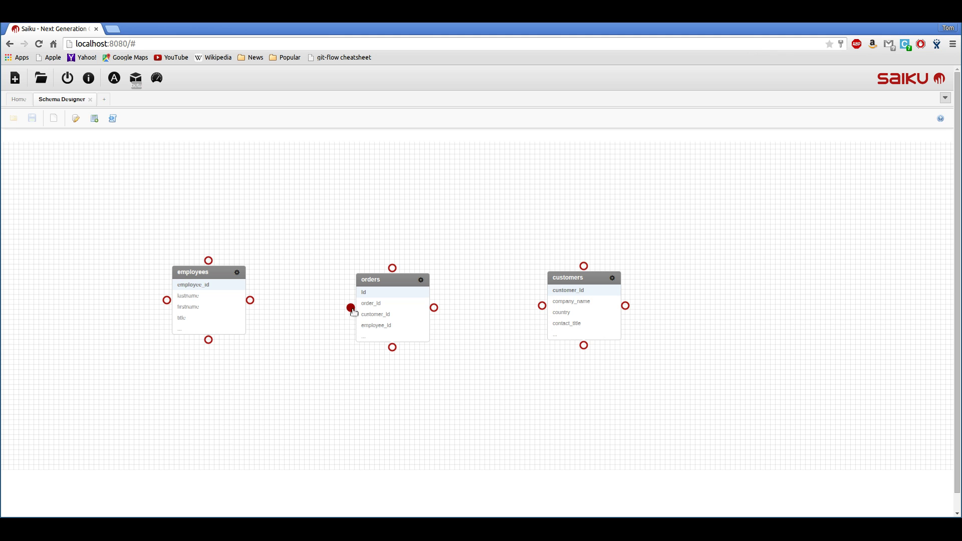
Step: Join orders to employees with employee_id as the foreign key column
drag(351, 308, 251, 300)
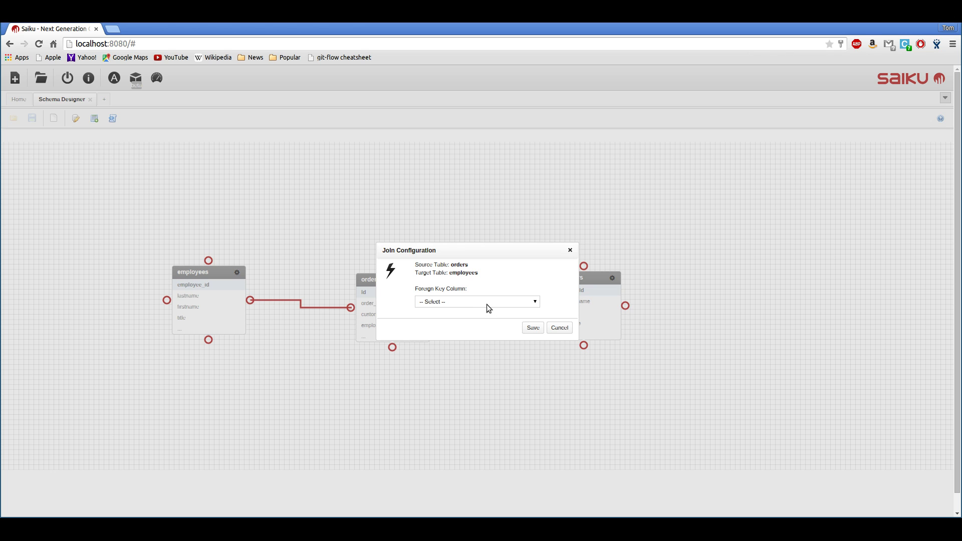
click(486, 302)
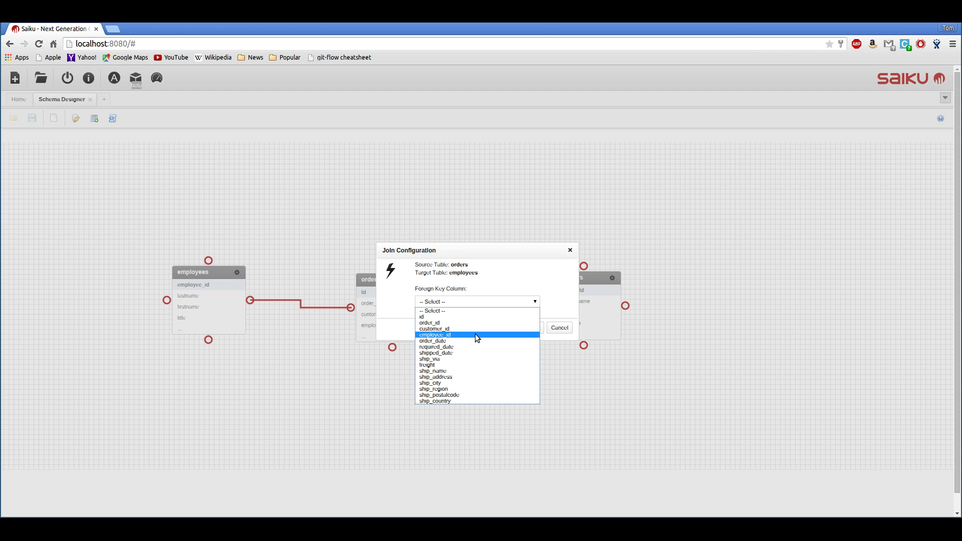
click(475, 334)
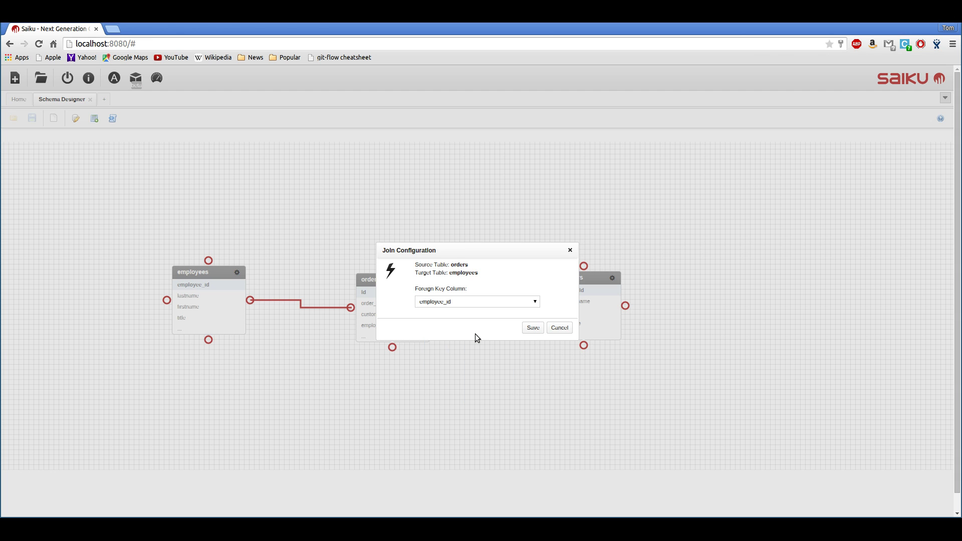
click(535, 328)
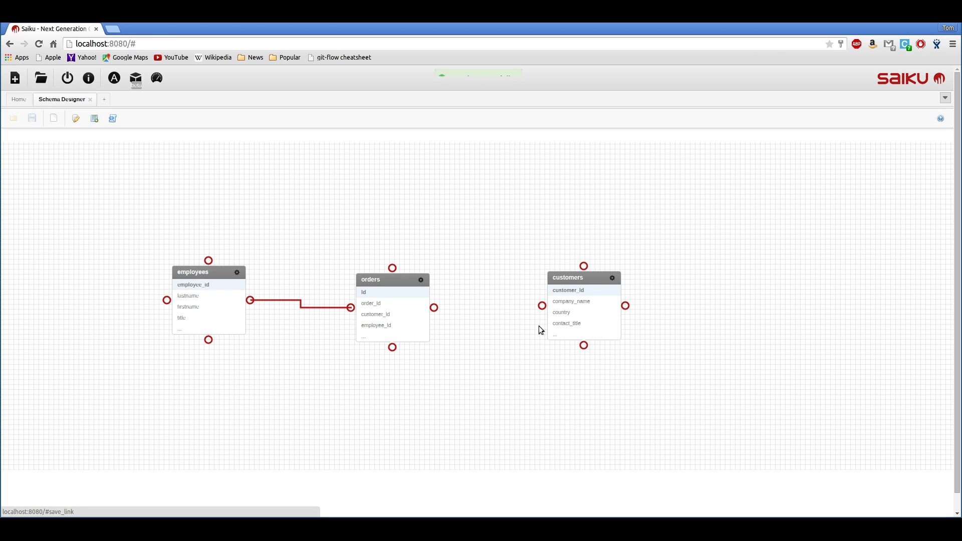
Step: Join orders to customers with customer_id as the foreign key column
drag(435, 307, 542, 306)
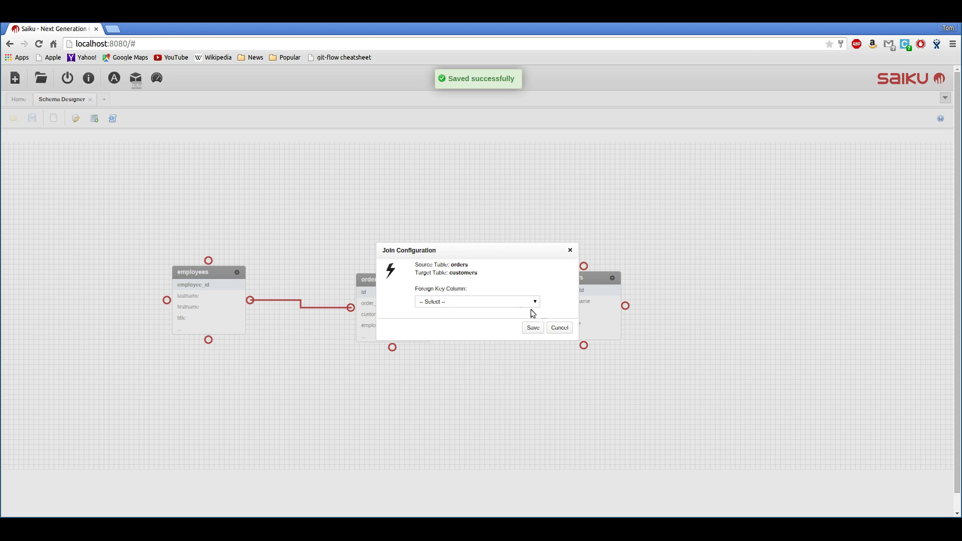
click(534, 302)
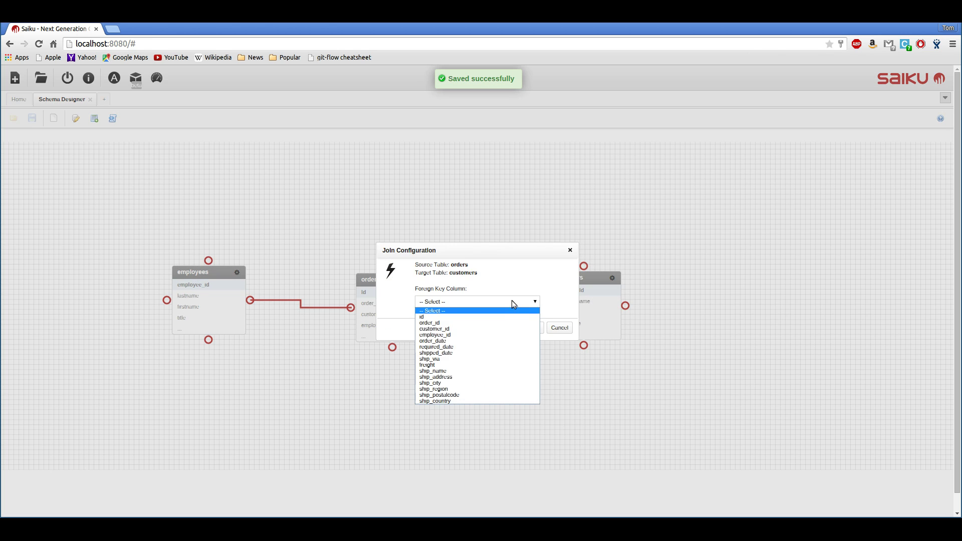
click(482, 322)
click(533, 328)
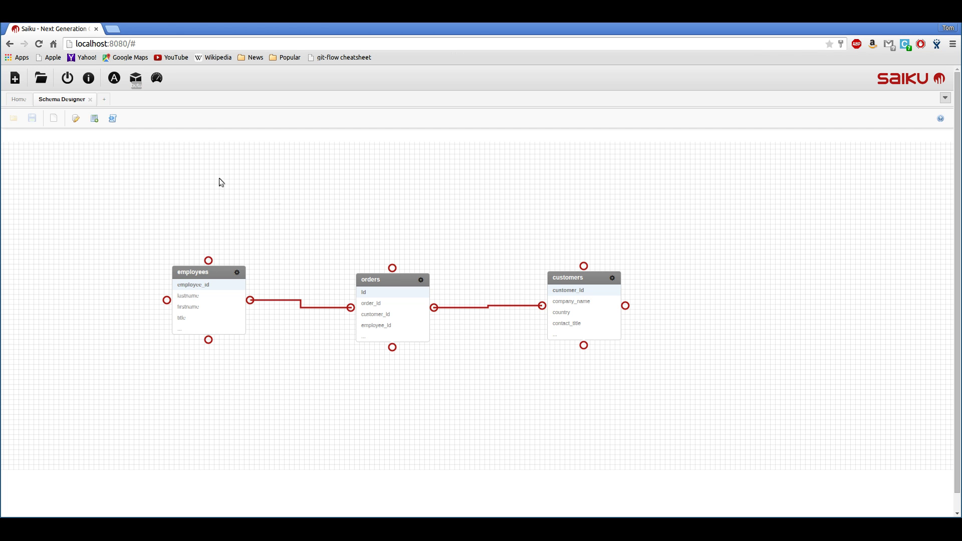
Step: Open the Add Cubes and Dimensions dialog from the Schema Designer toolbar
click(95, 119)
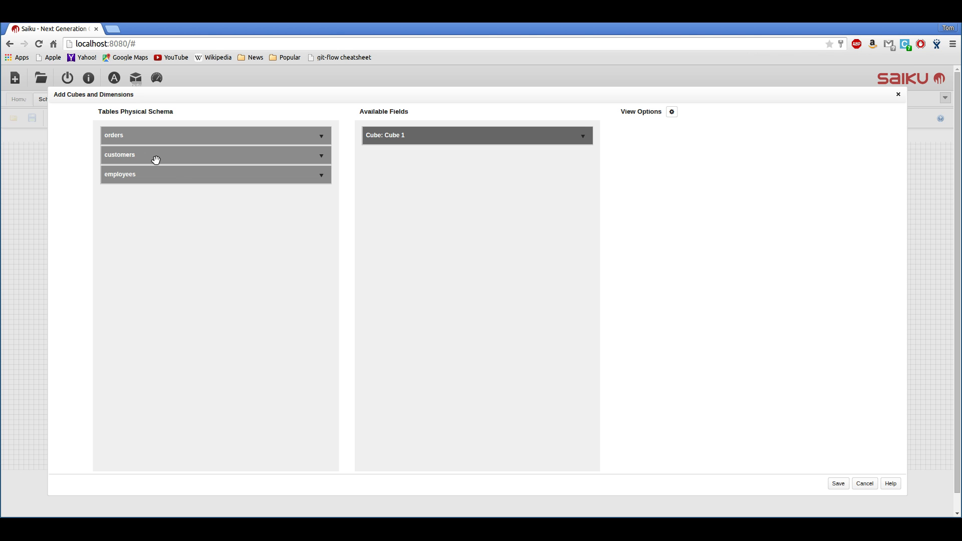
Step: Add customers and employees dimensions to Cube 1 without auto-generated attributes, expanding customers
drag(155, 160, 432, 167)
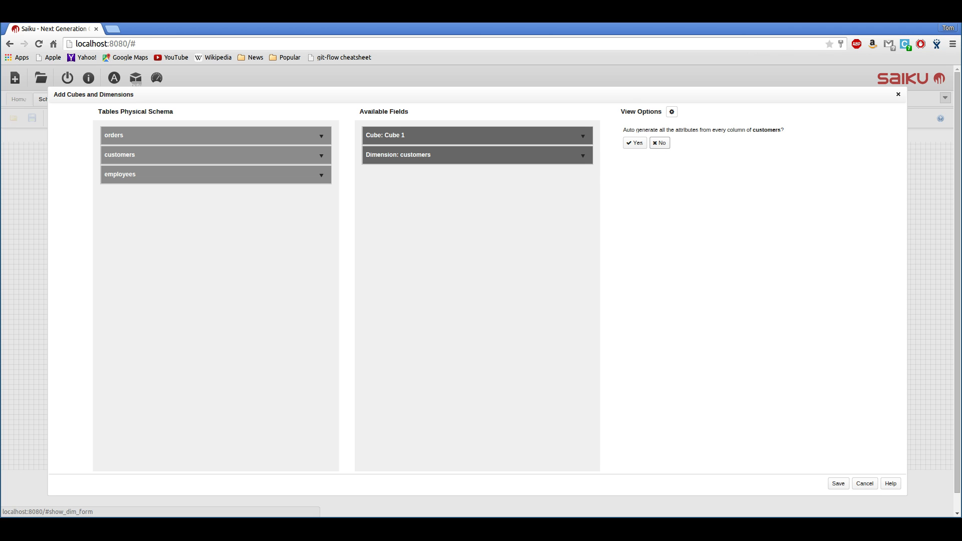
click(662, 143)
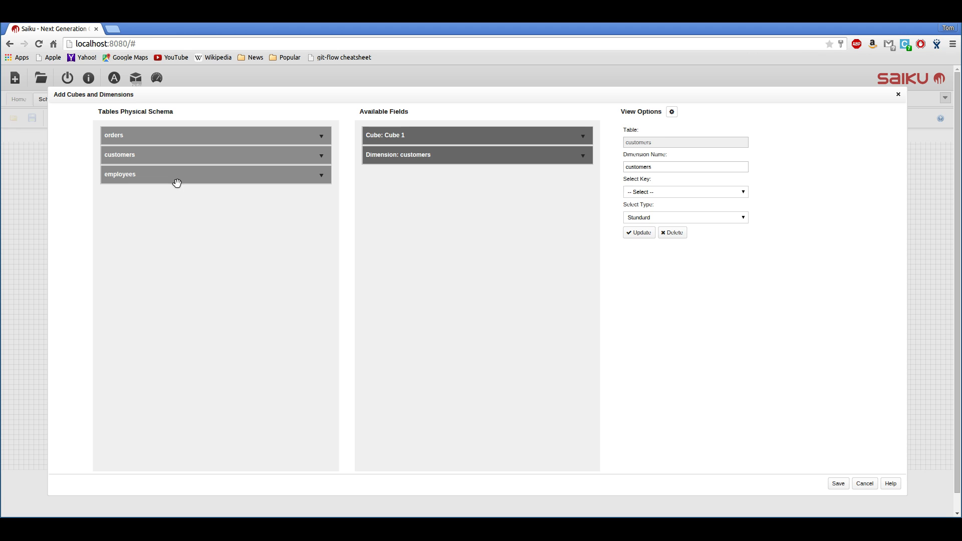
drag(176, 183, 458, 194)
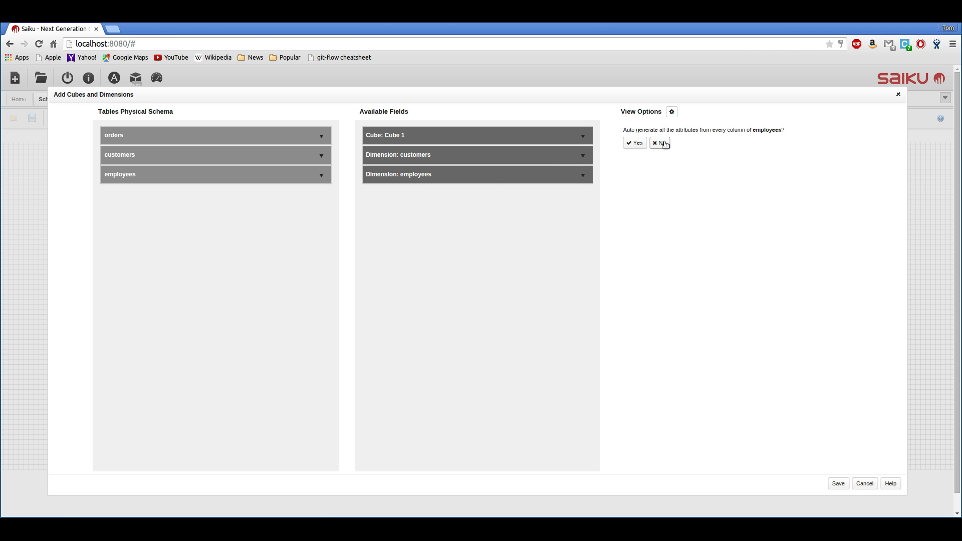
click(661, 143)
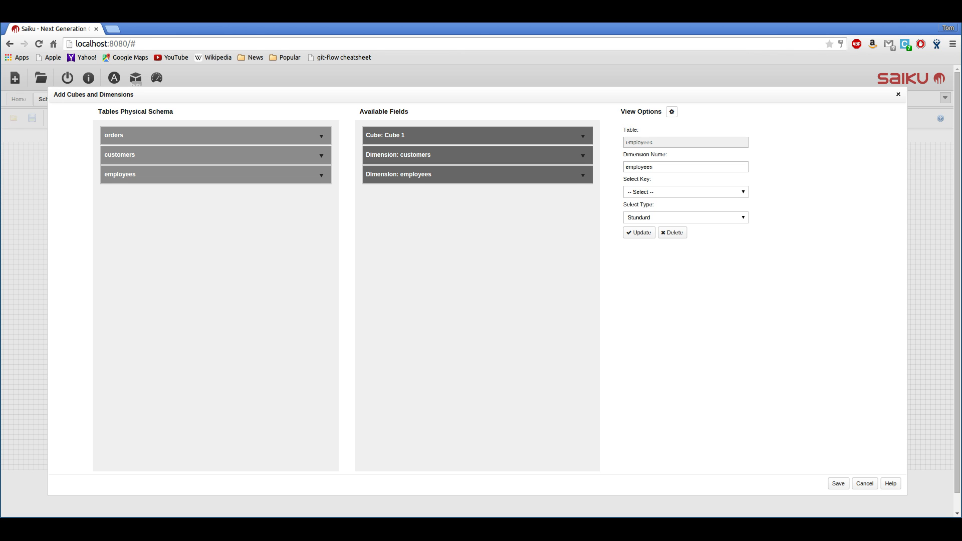
click(581, 156)
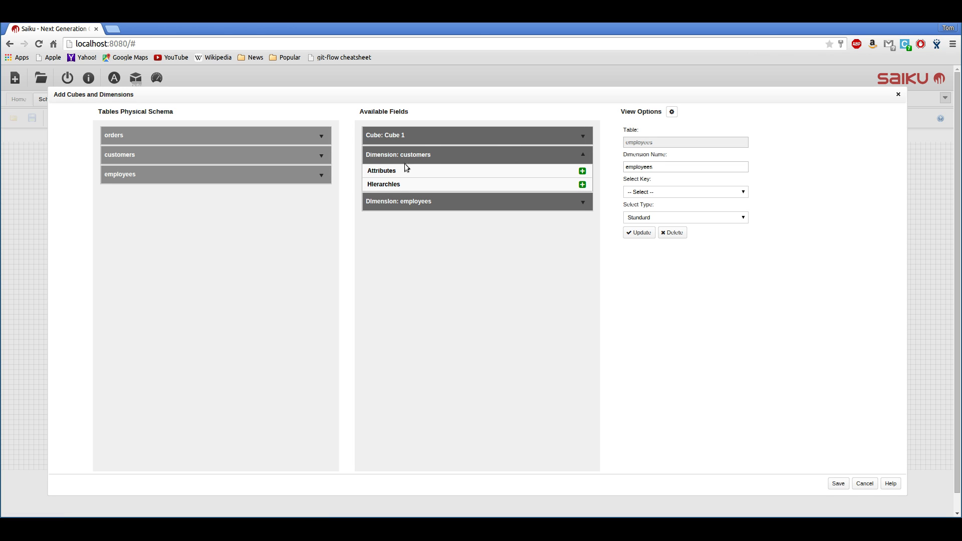
Step: Add an ID attribute on customer_id and a Country attribute on country to customers
click(582, 172)
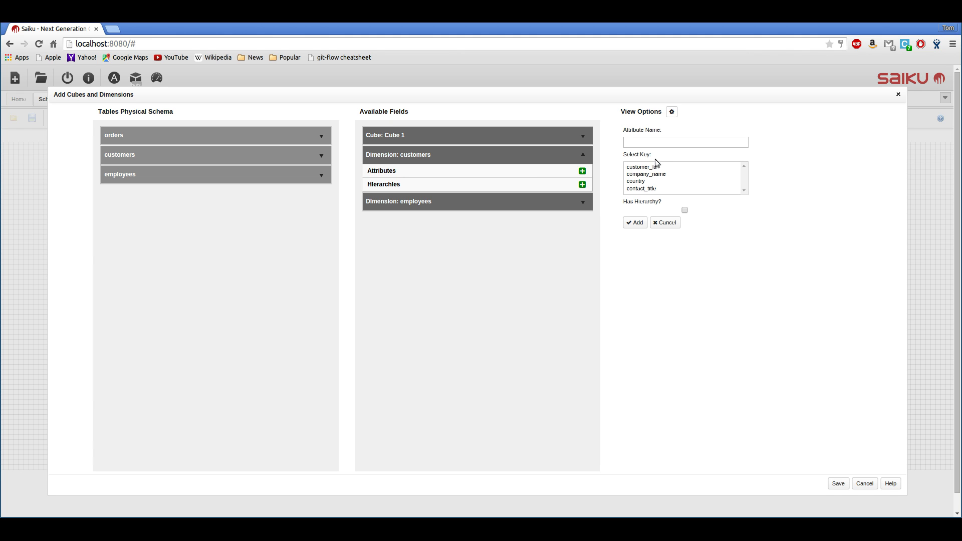
click(653, 144)
text(ID)
click(652, 167)
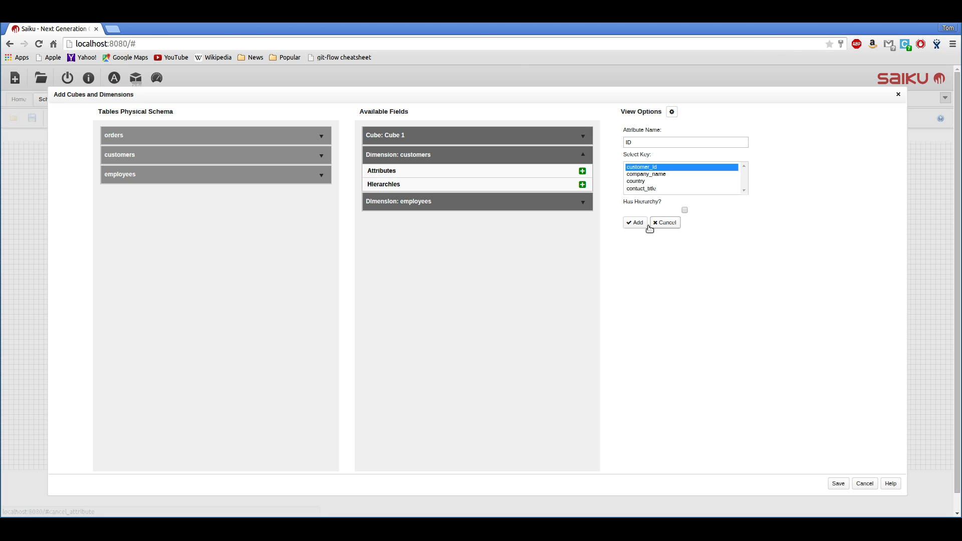
click(634, 222)
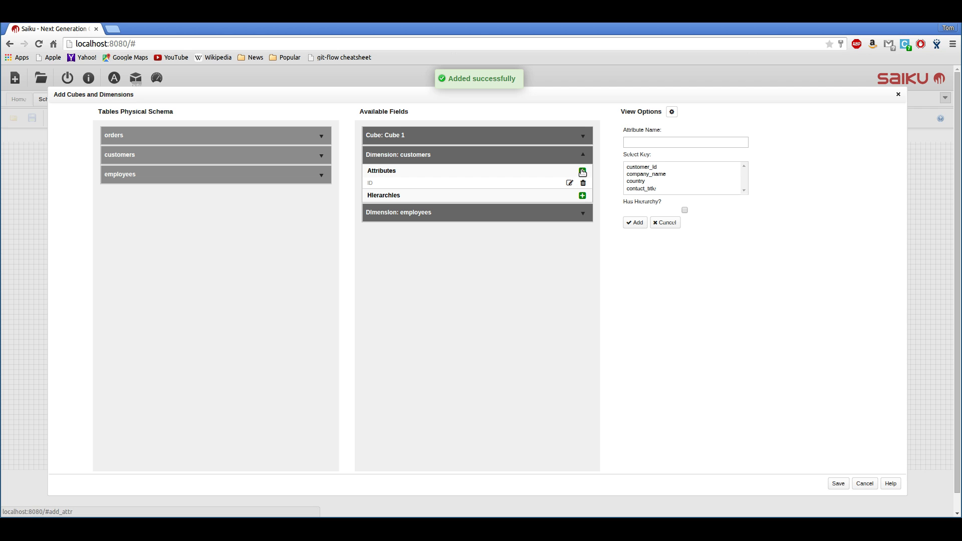
click(633, 144)
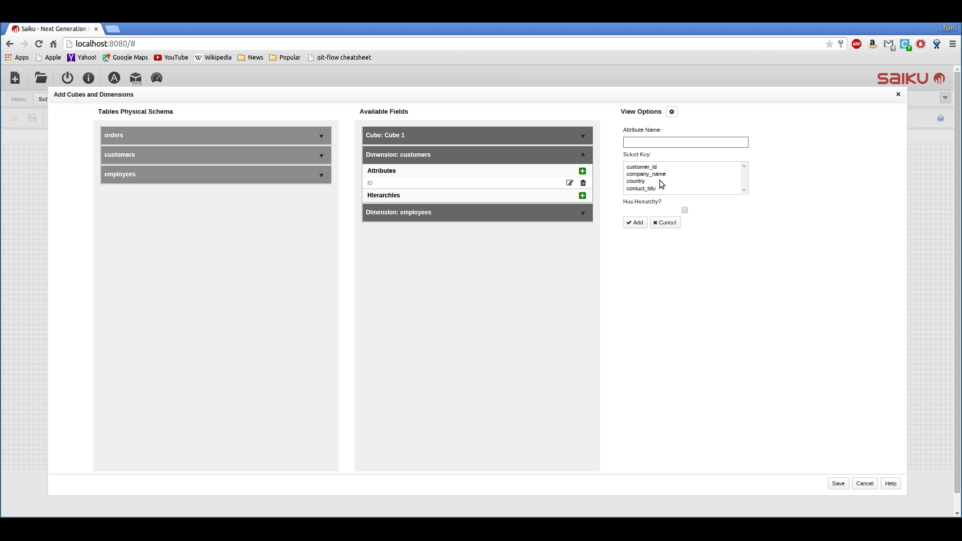
text(Country)
click(645, 180)
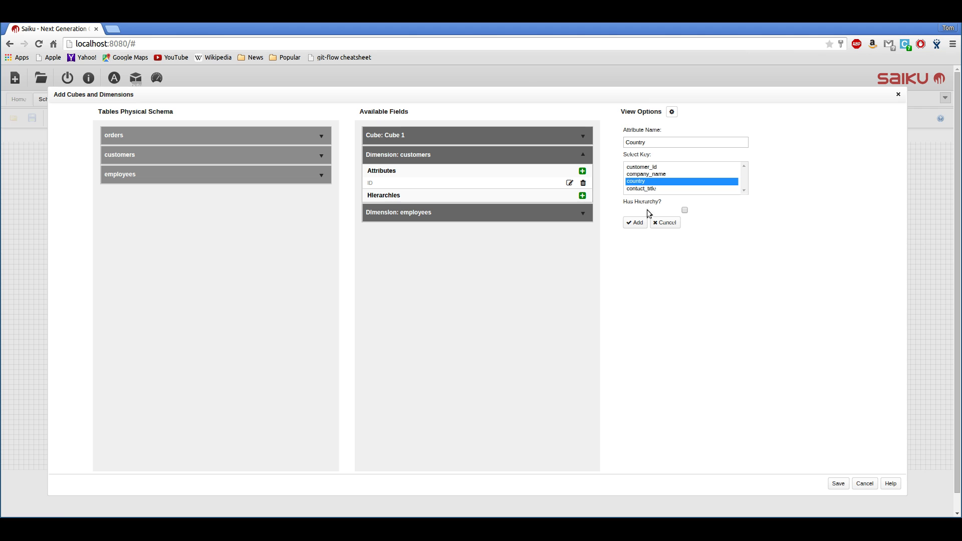
click(634, 222)
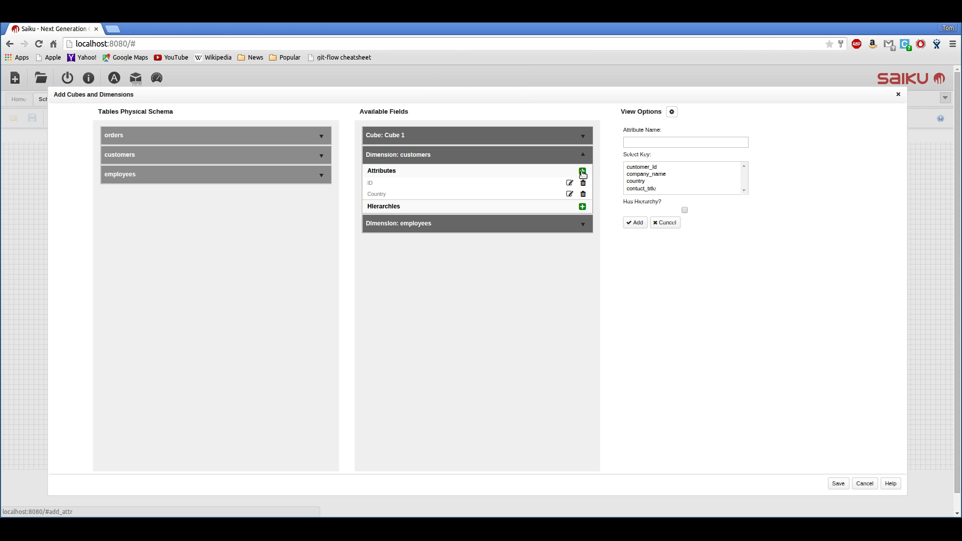
Step: Add a Company Name attribute keyed on company_name to the customers dimension
click(644, 142)
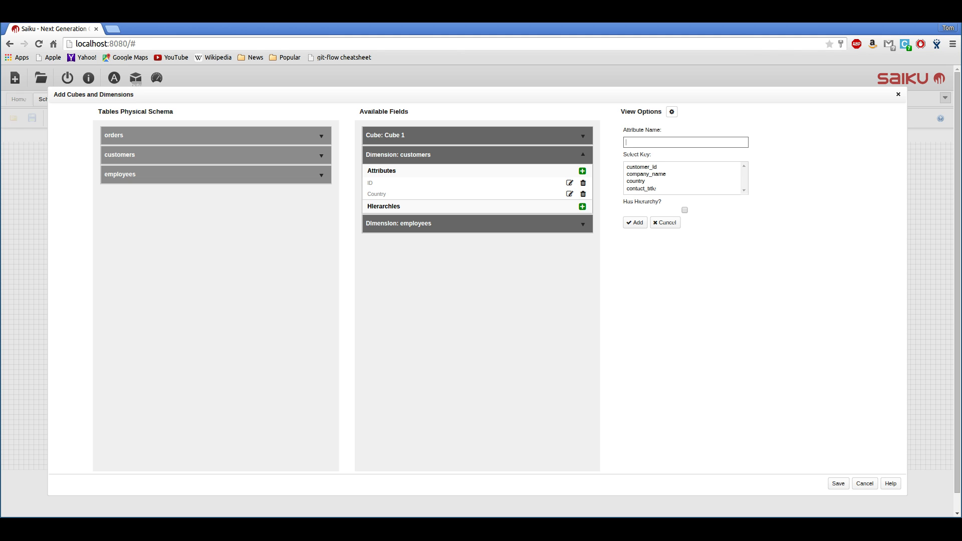
text(Company Name)
click(646, 174)
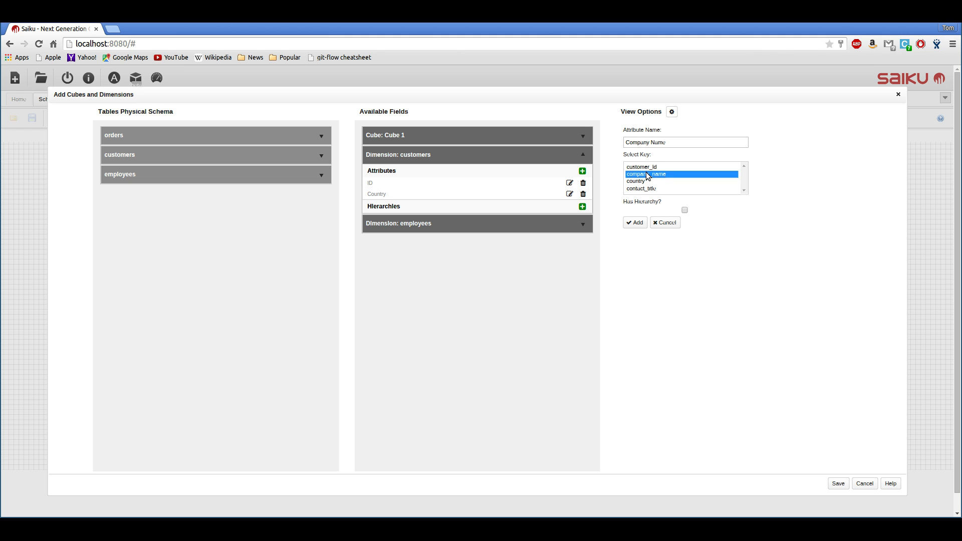
click(635, 223)
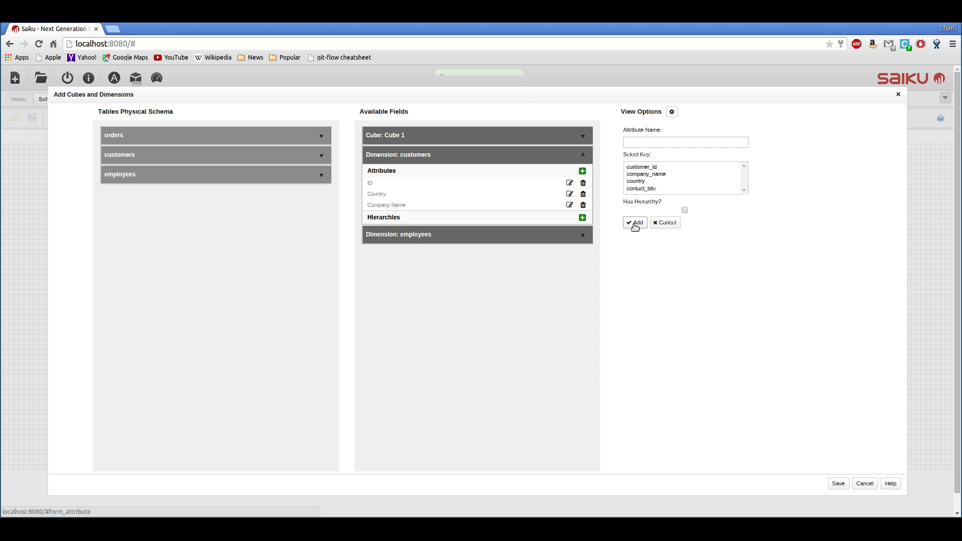
Step: Add a Contact Title attribute keyed on company_name and contact_title, named by contact_title
click(633, 143)
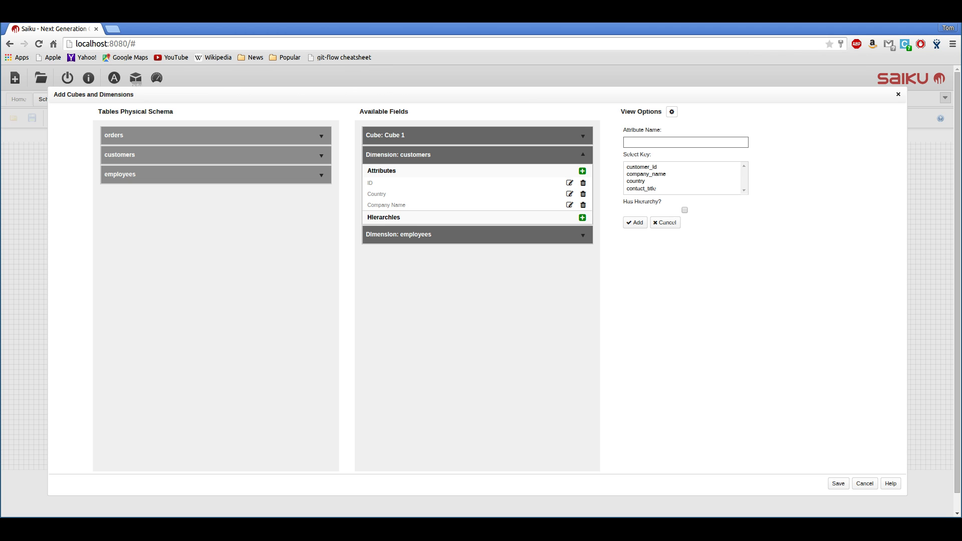
text(Contact Title)
click(659, 175)
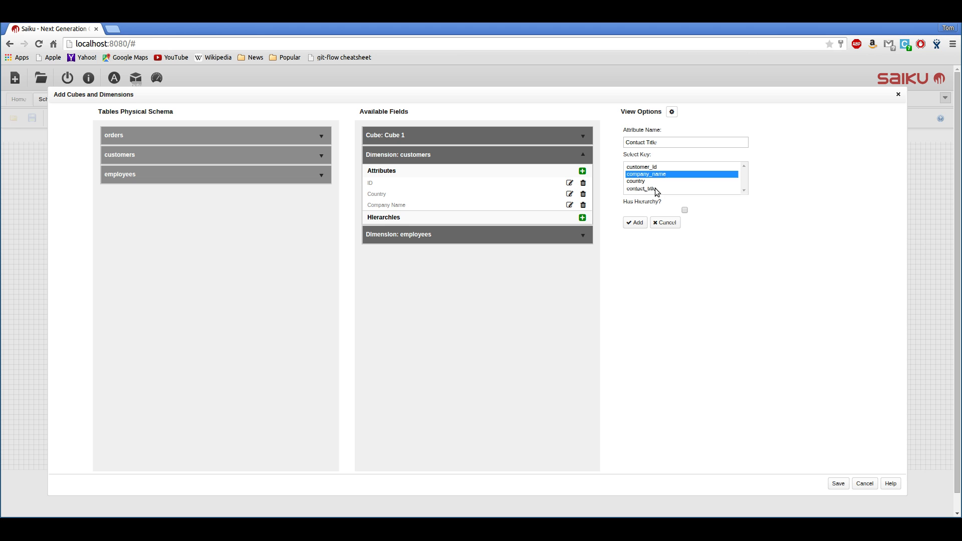
ctrl+click(656, 189)
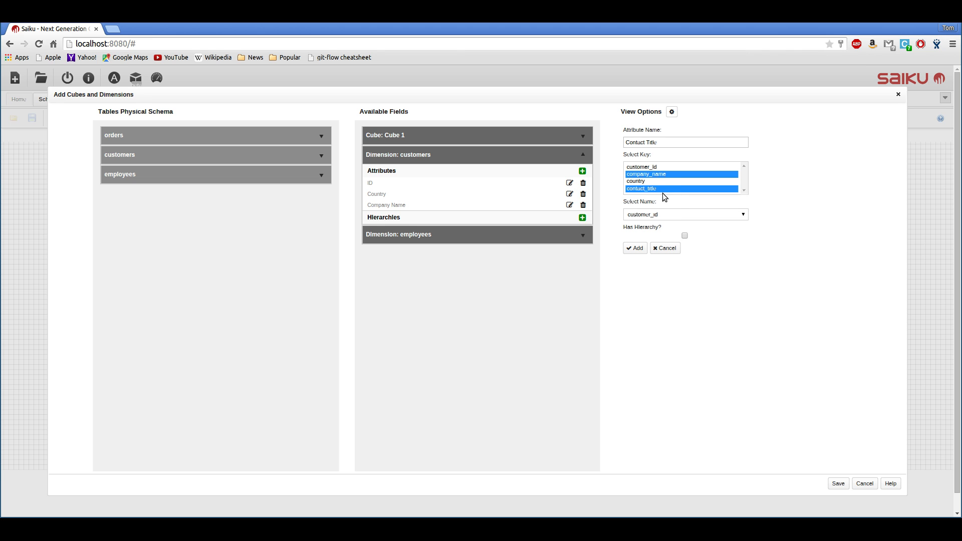
click(651, 215)
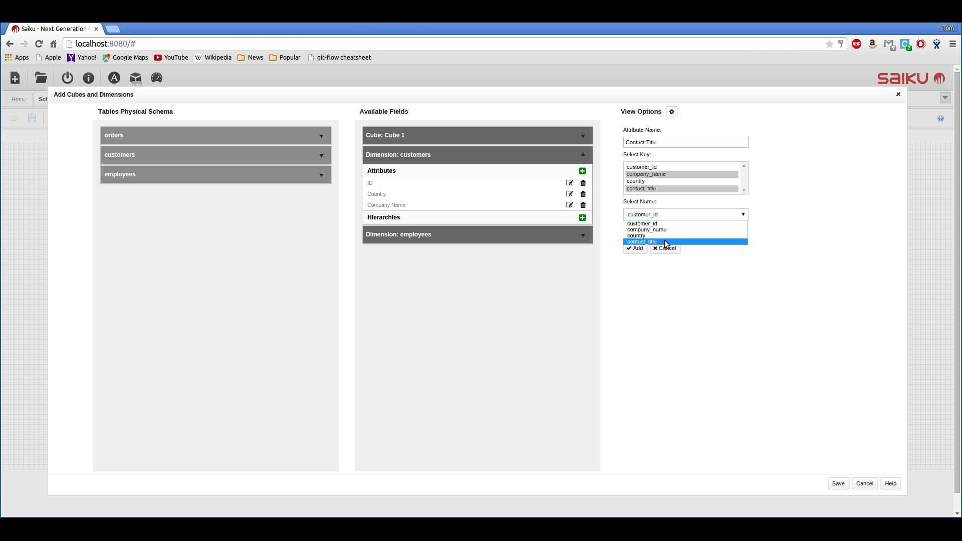
click(660, 241)
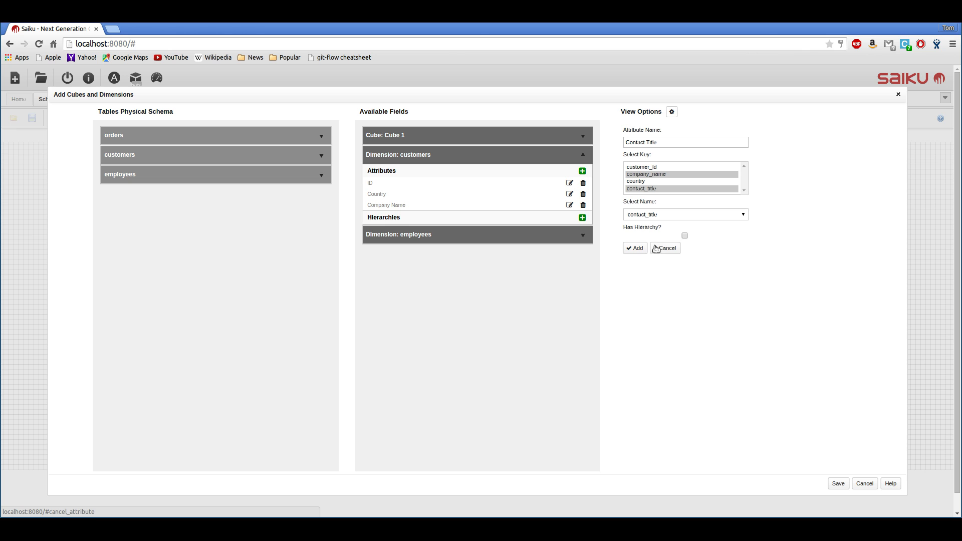
click(634, 248)
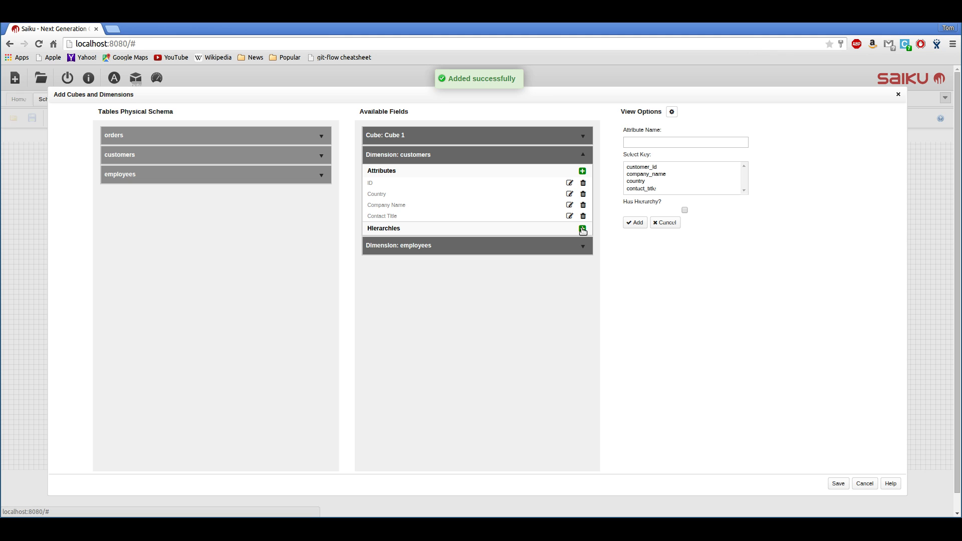
Step: Create a Customer hierarchy with an All Customer member and levels Country, then Company Name
click(582, 229)
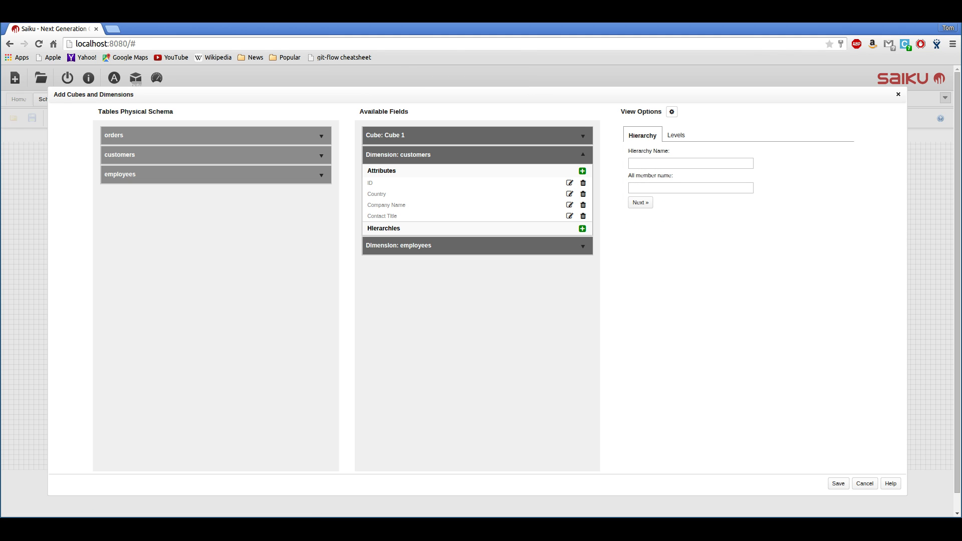
click(646, 162)
text(Customer)
click(654, 186)
text(All Customer)
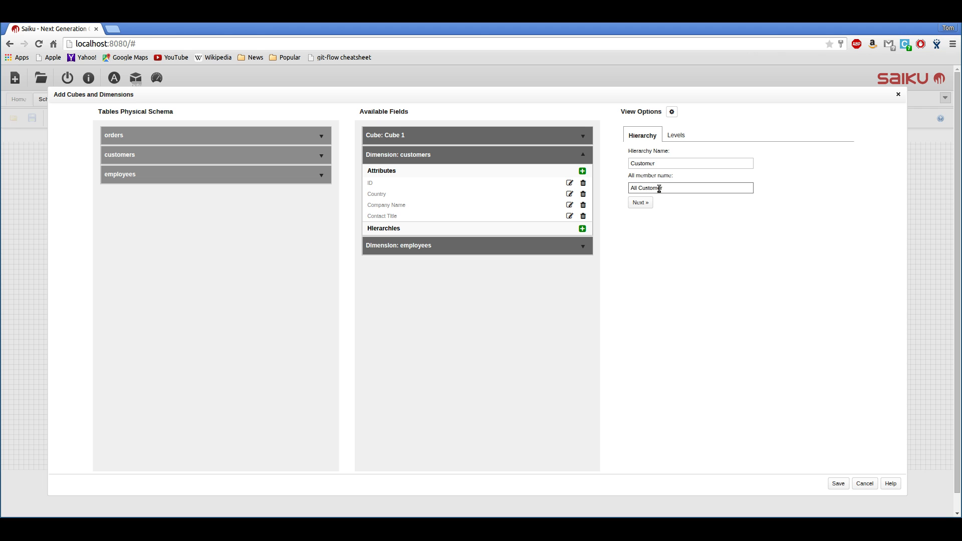
click(640, 203)
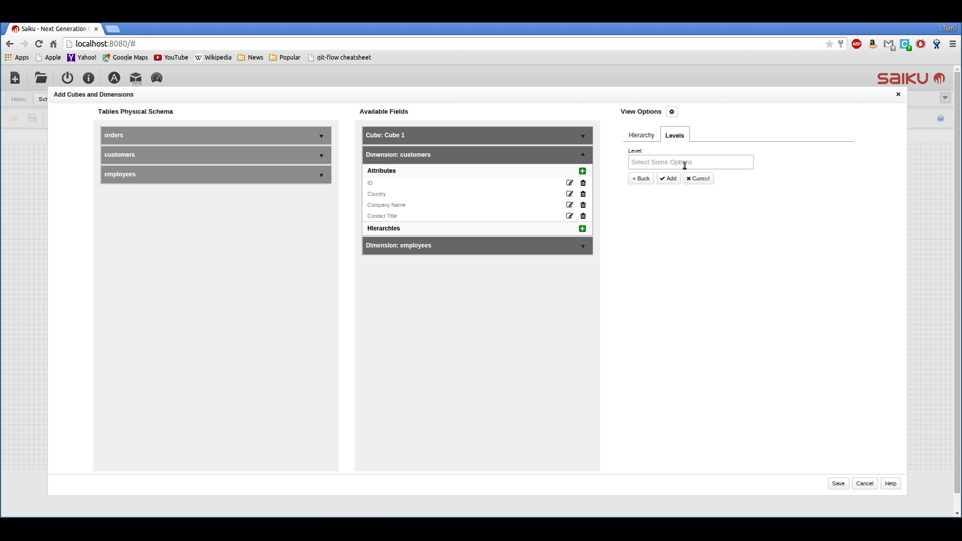
click(684, 163)
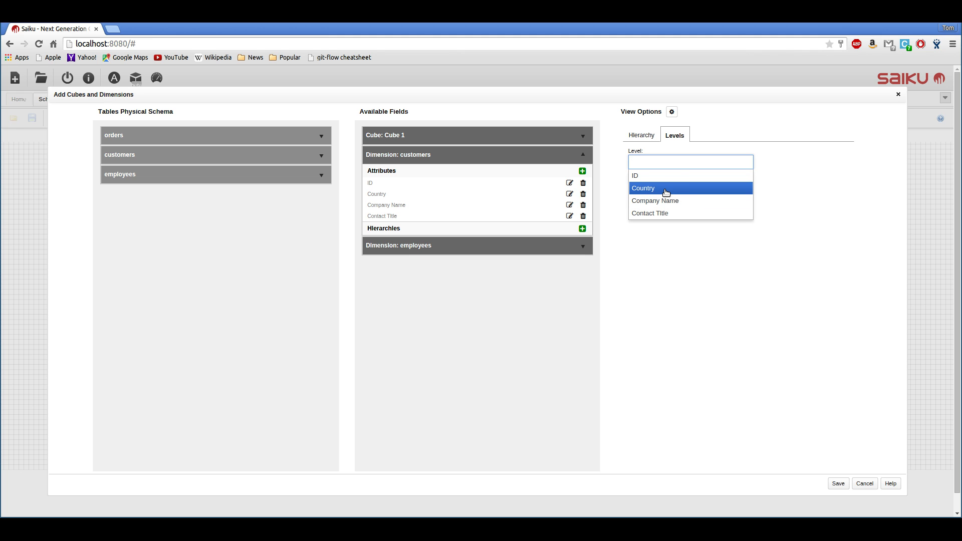
click(664, 192)
click(665, 174)
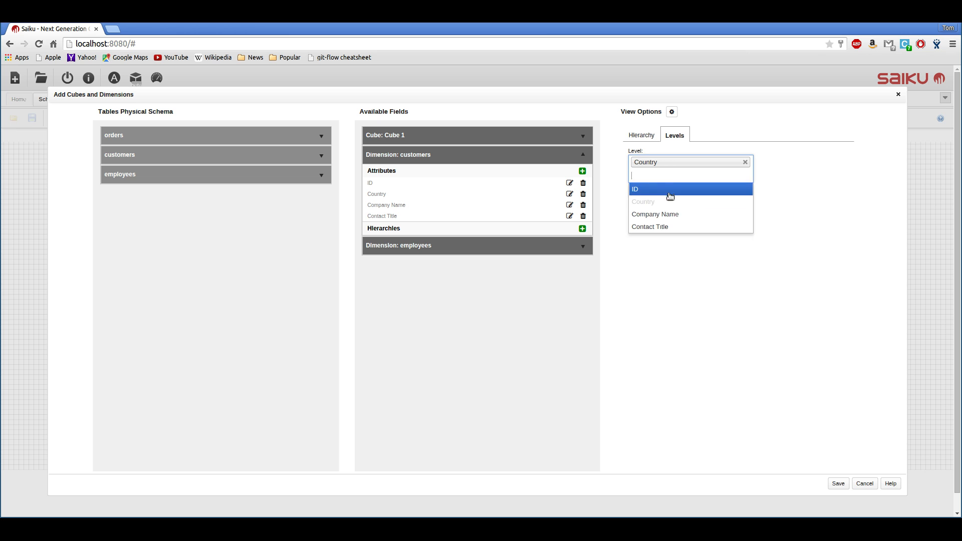
click(685, 218)
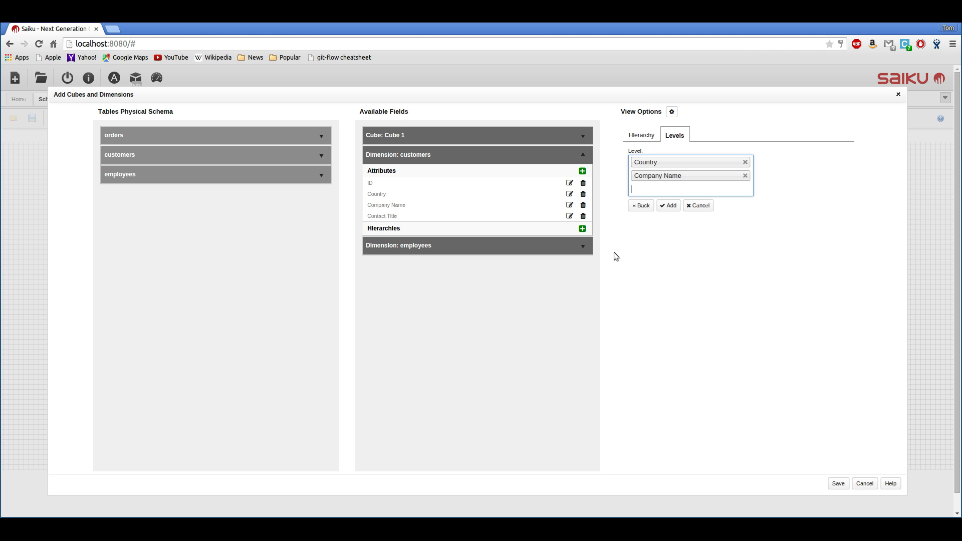
click(668, 205)
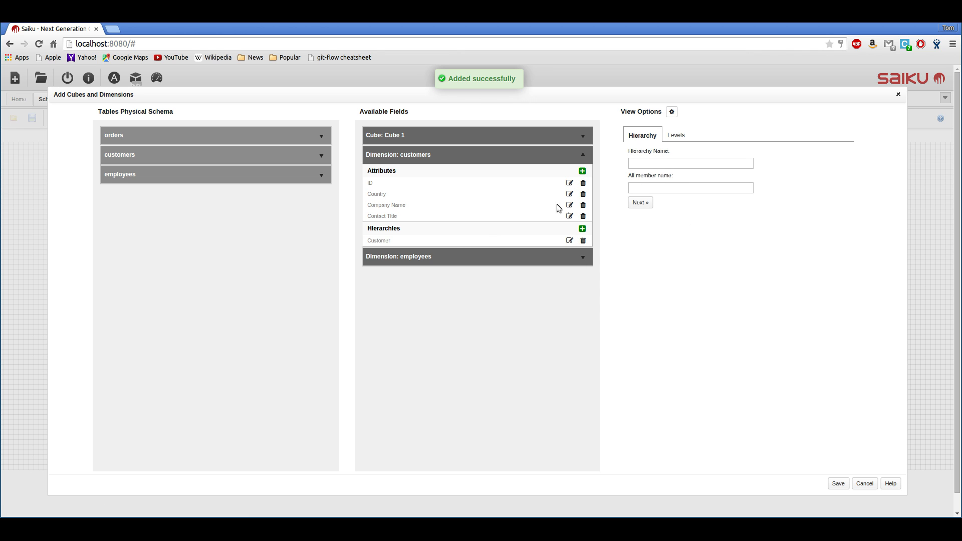
Step: Change the customers dimension name to Customer and make ID its key
click(424, 155)
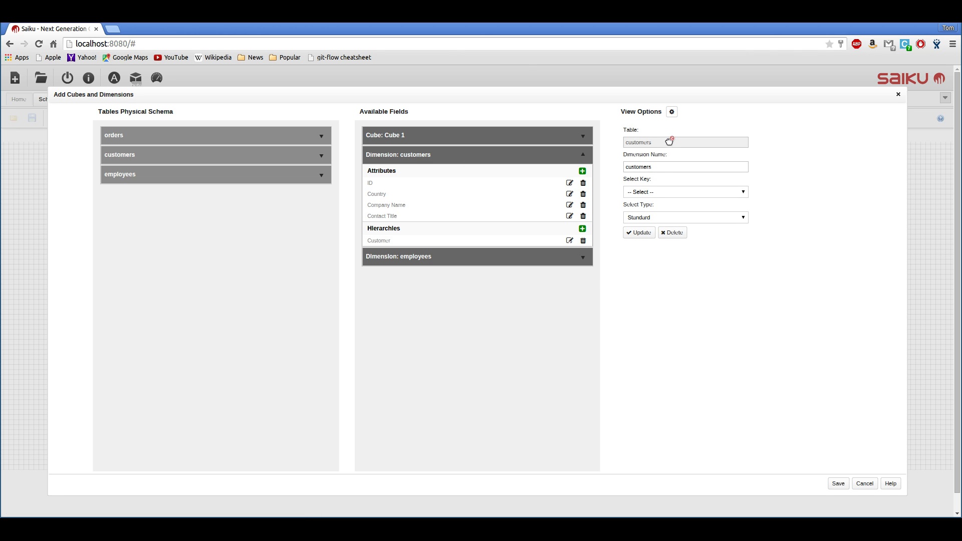
double_click(664, 166)
text(Customer)
click(651, 191)
click(651, 205)
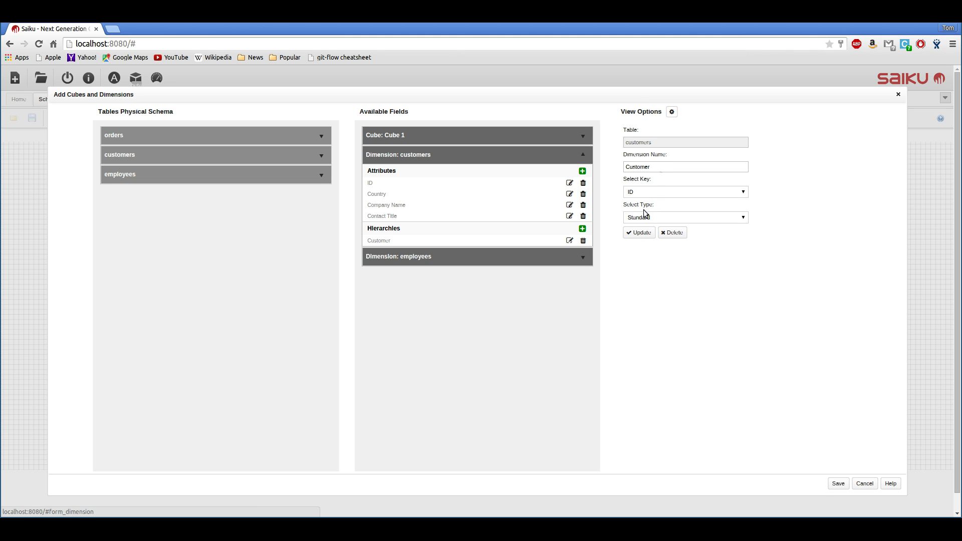
click(638, 232)
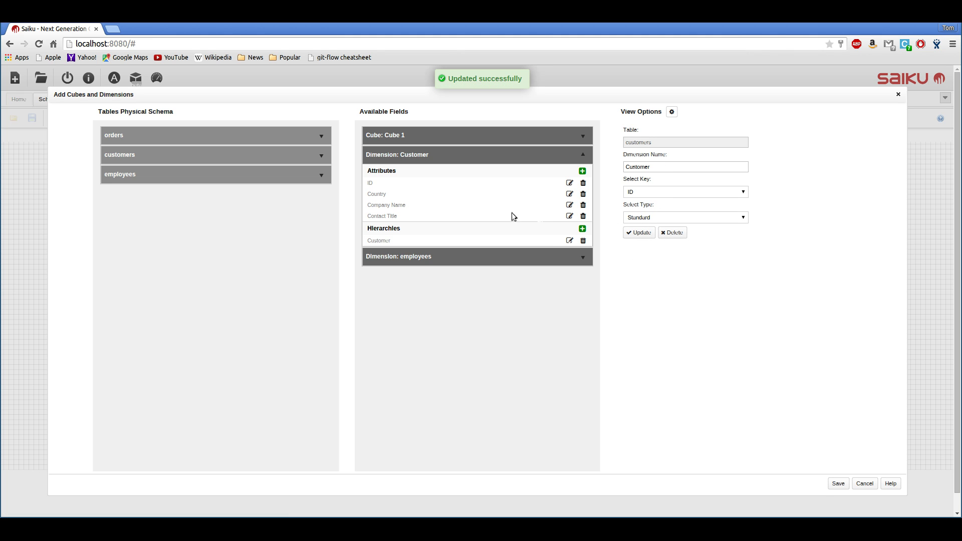
Step: Add an ID attribute keyed on employee_id to the employees dimension
click(406, 256)
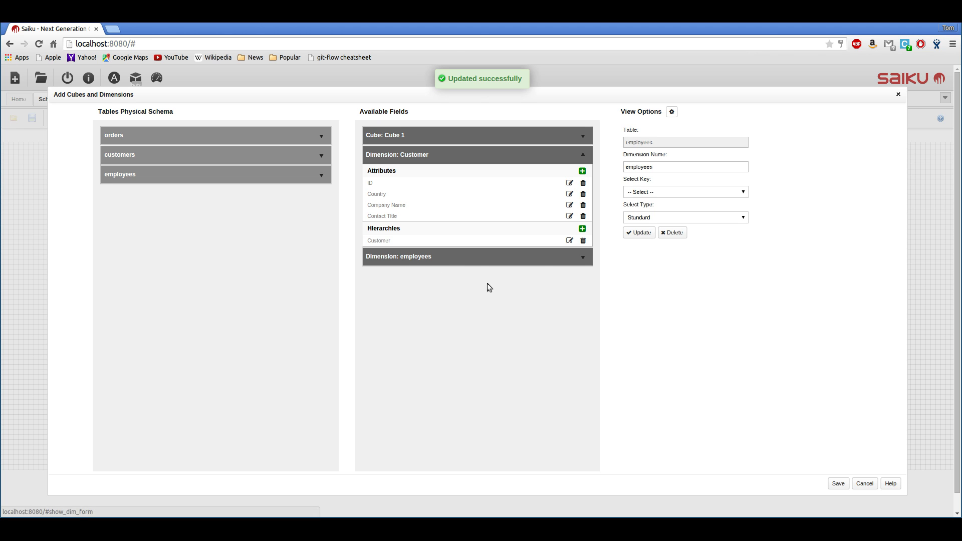
click(582, 257)
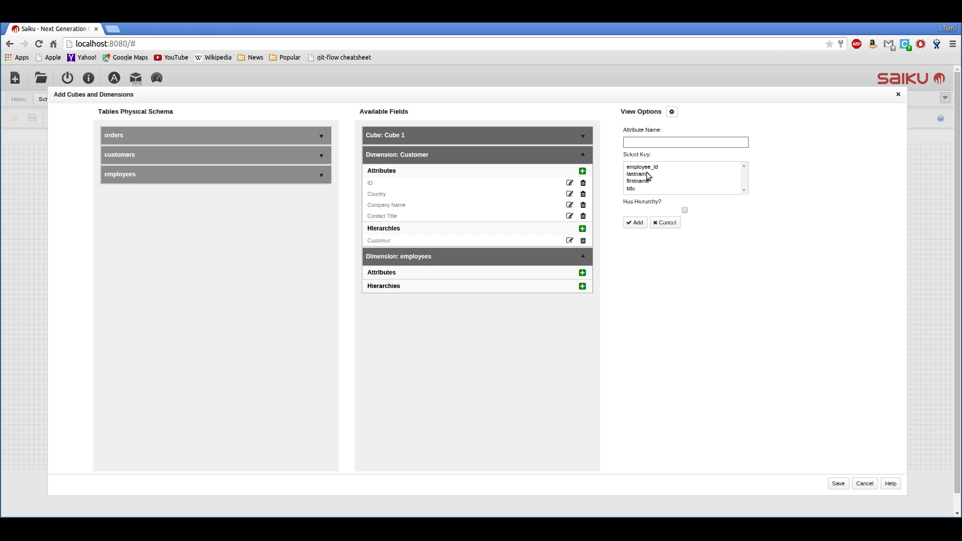
click(642, 167)
click(642, 144)
text(ID)
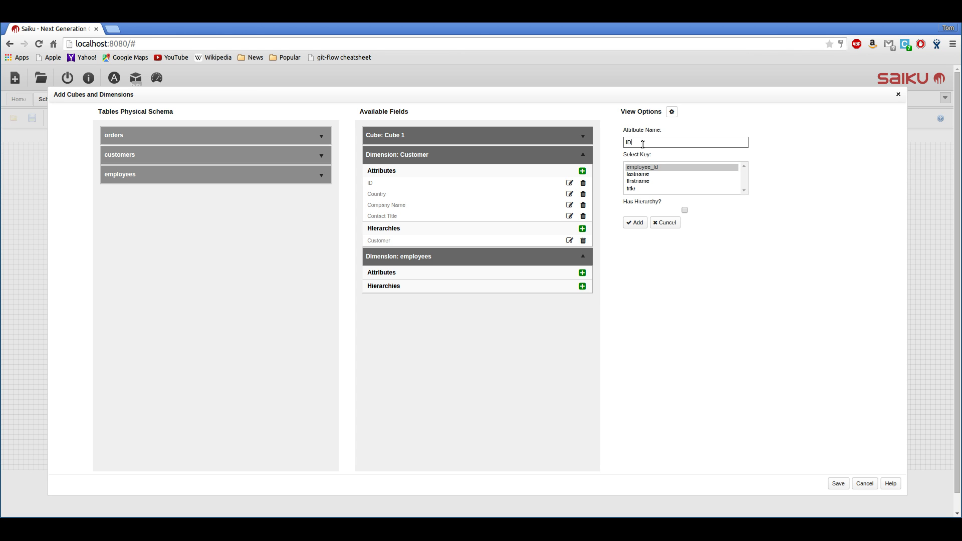
click(635, 222)
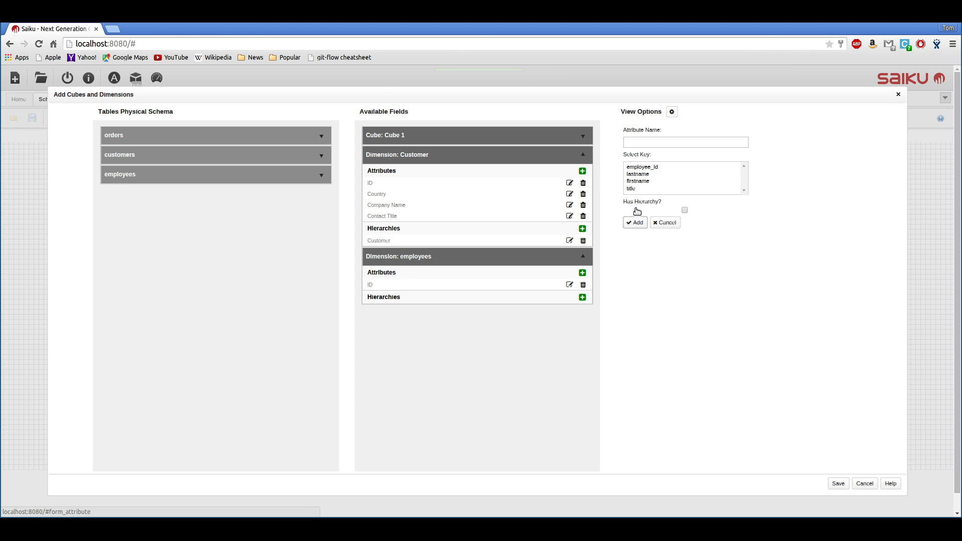
Step: Add Last Name (lastname key) and First Name (firstname key) attributes to employees
click(641, 142)
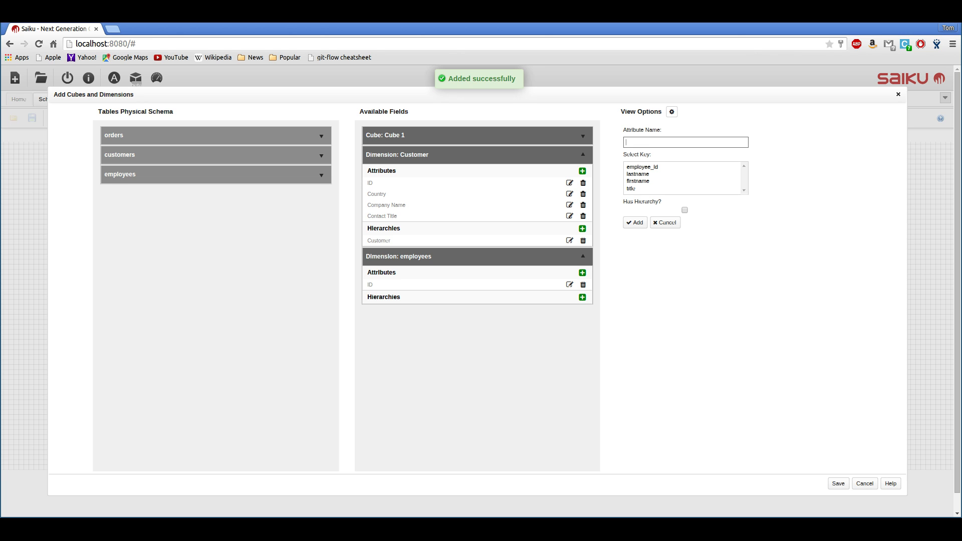
text(Las)
text(t Name)
click(665, 175)
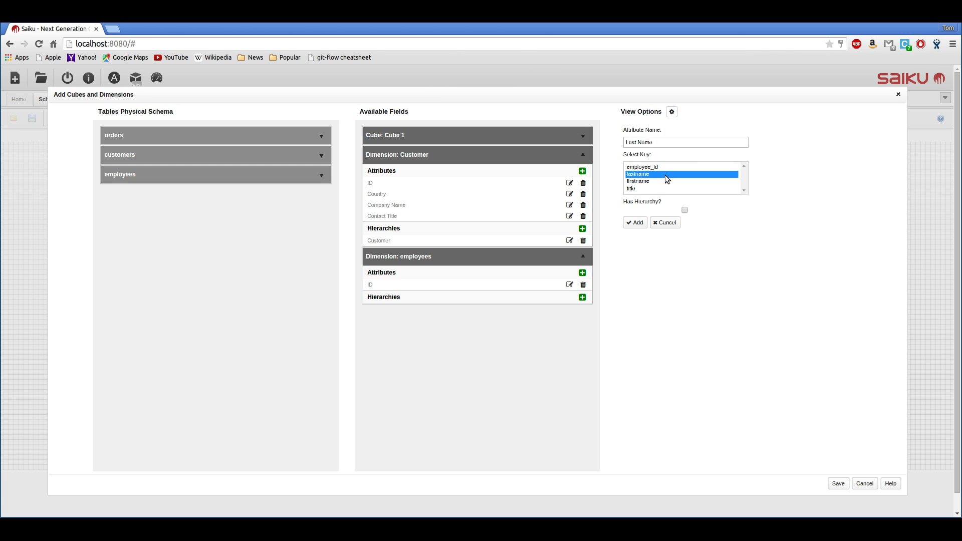
click(634, 222)
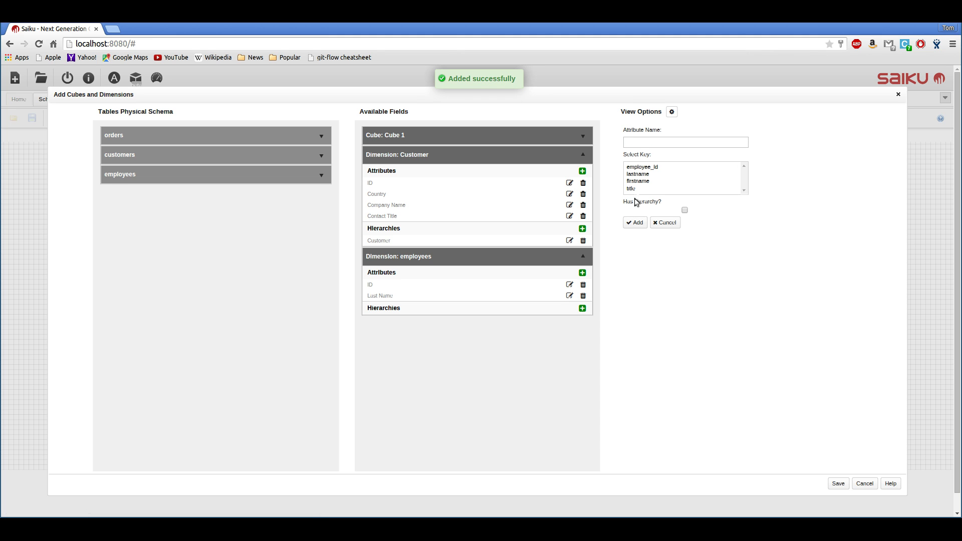
click(639, 181)
click(638, 143)
text(rst Name)
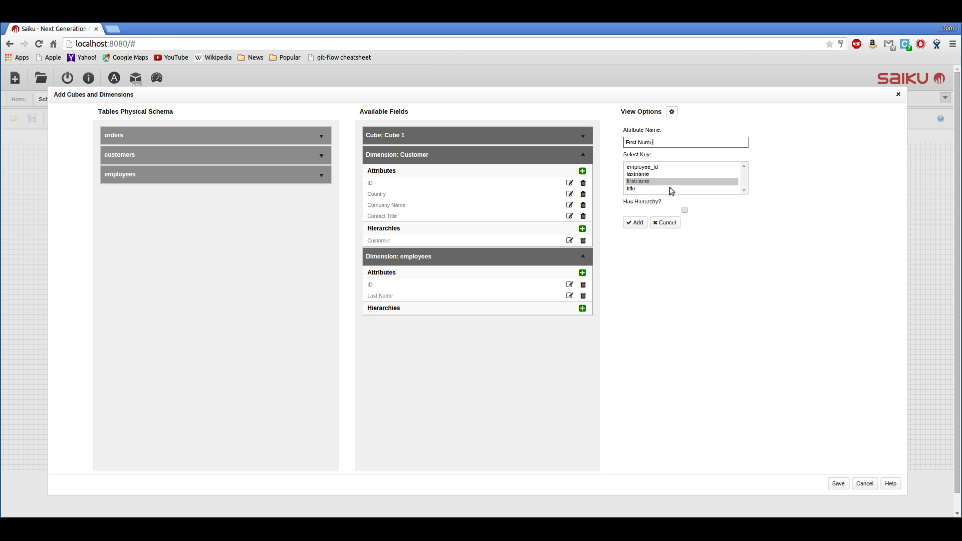
click(633, 222)
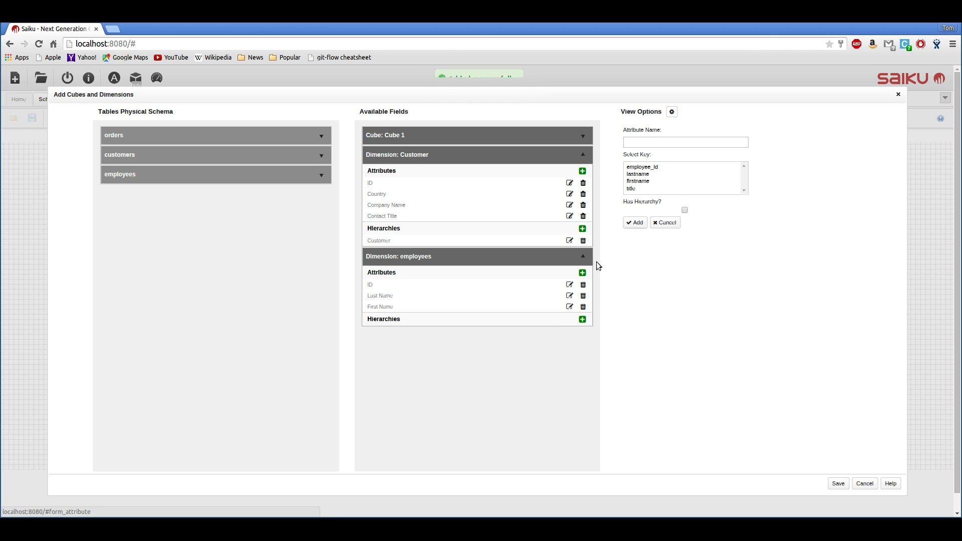
Step: Update First Name to use lastname and firstname keys with firstname as its name column
click(569, 306)
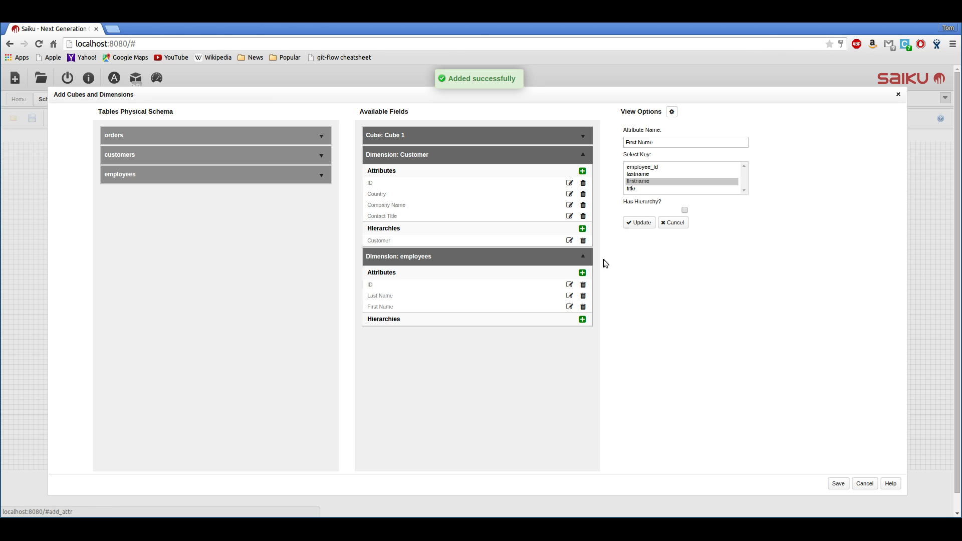
ctrl+click(637, 173)
click(682, 214)
click(661, 235)
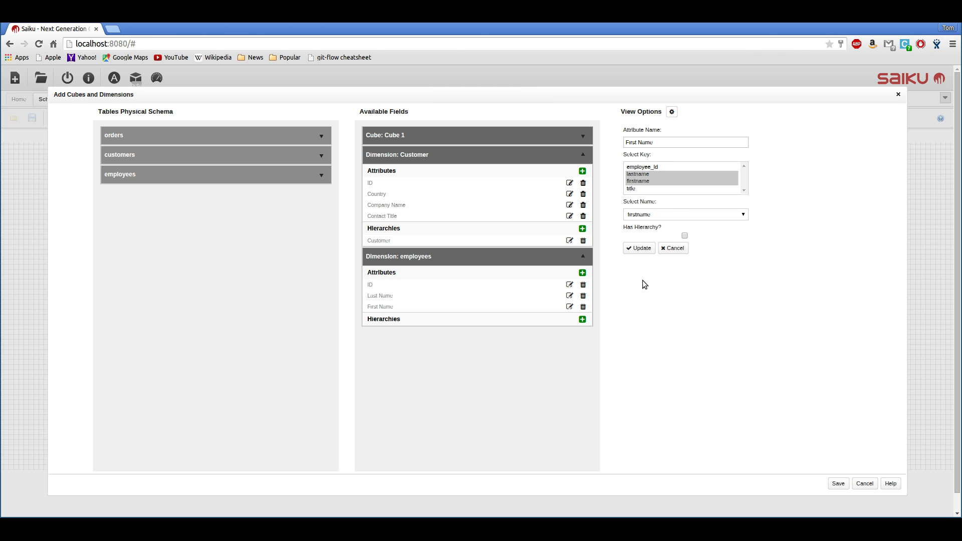
click(642, 248)
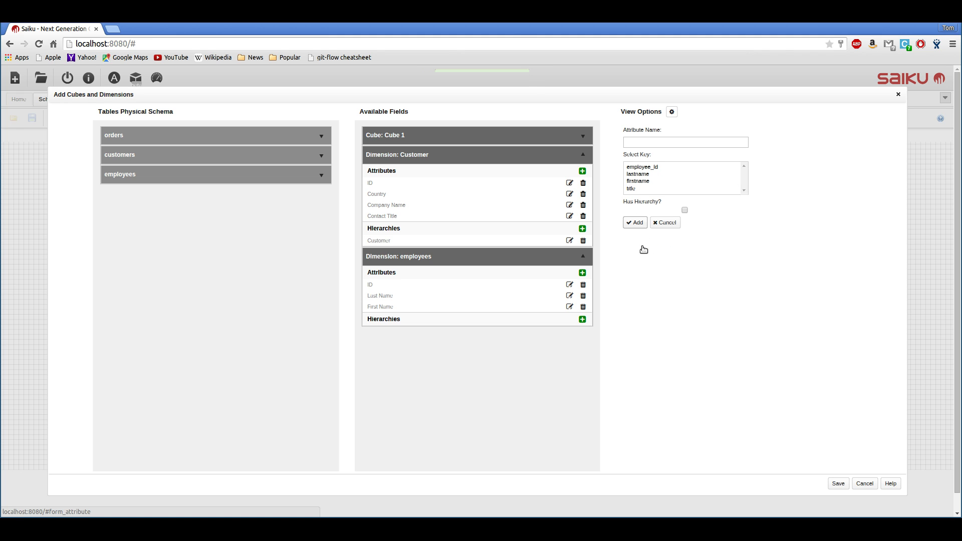
click(580, 319)
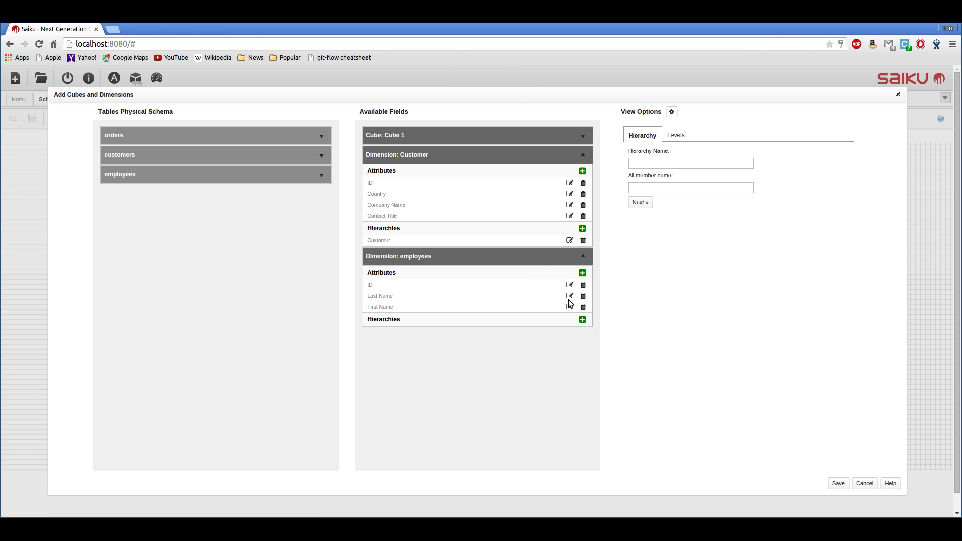
click(569, 295)
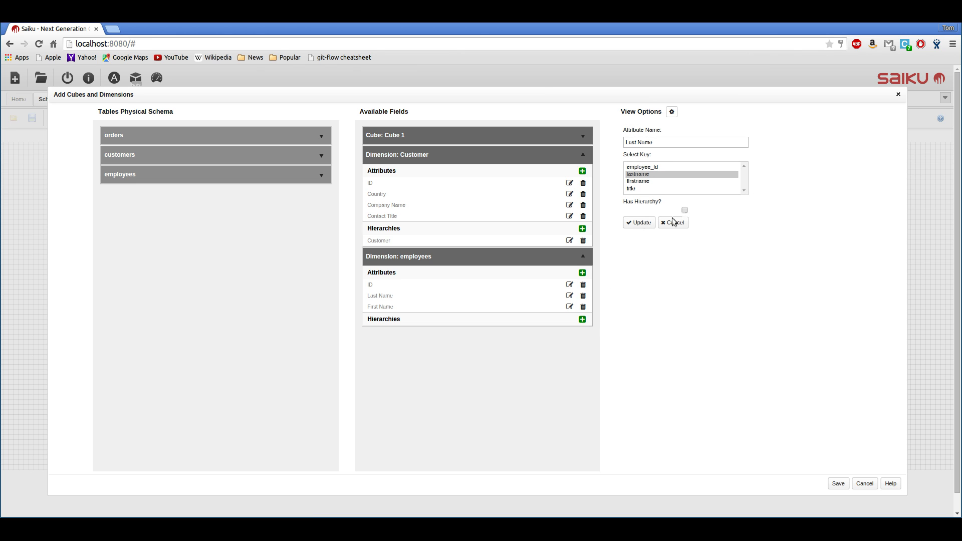
click(582, 318)
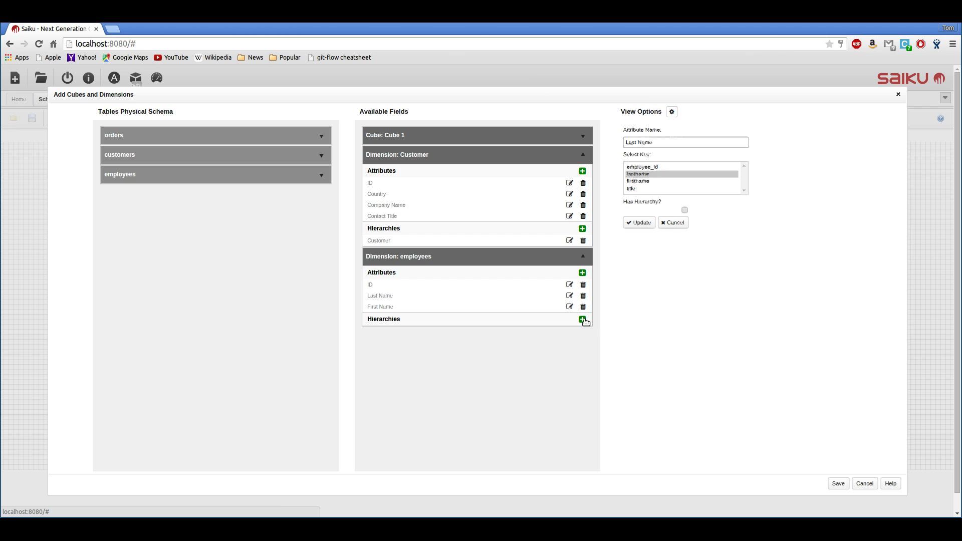
Step: Create the Employees hierarchy with all member All Employees and Last Name, First Name levels
click(644, 164)
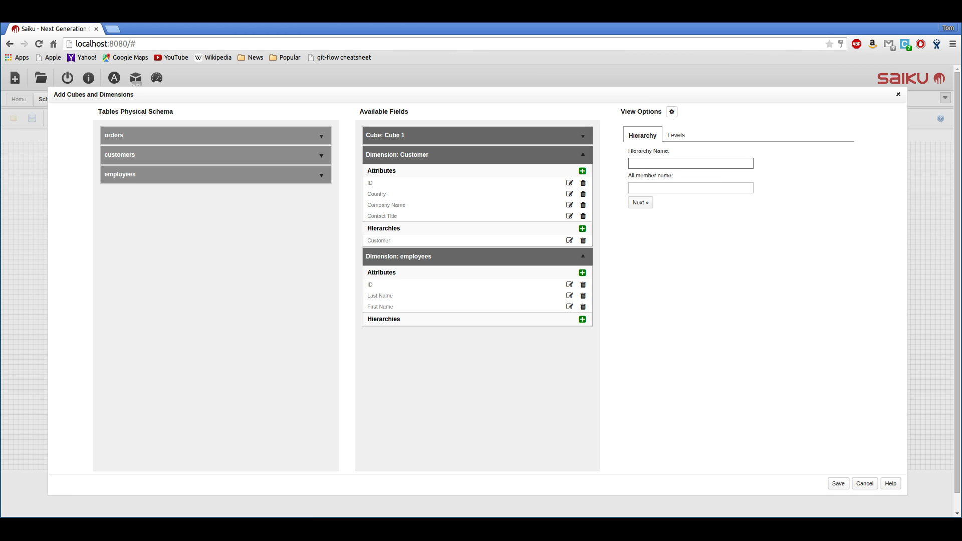
text(Employees)
key(Tab)
text(A)
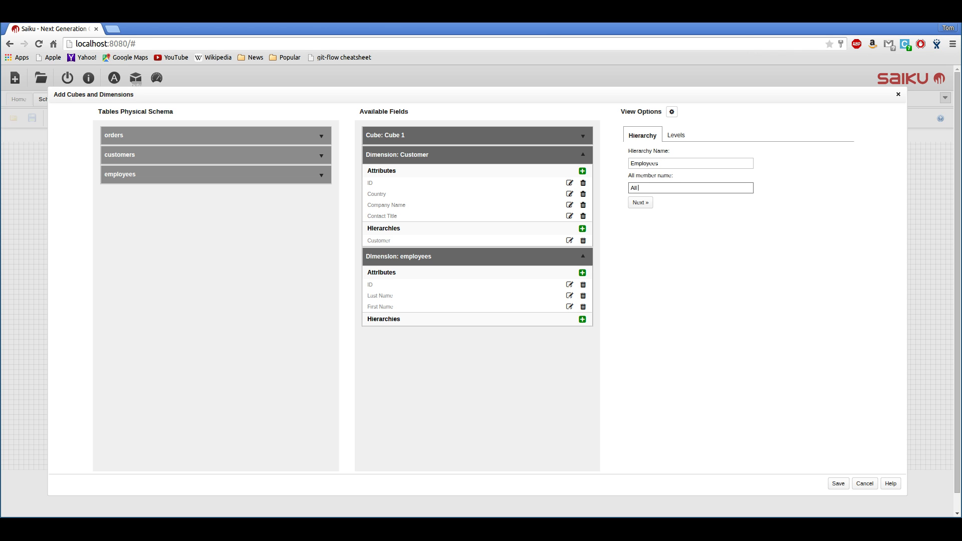
text(Employees)
click(641, 203)
click(690, 162)
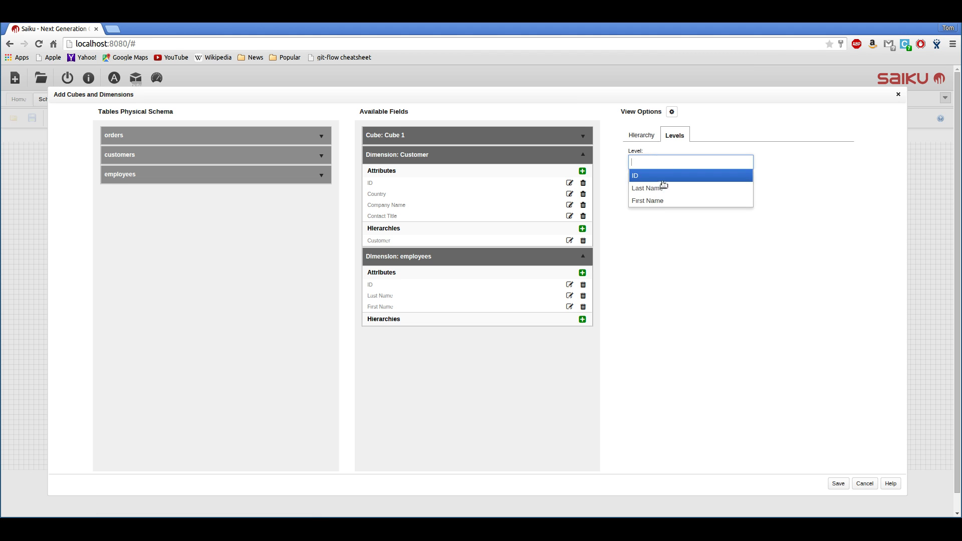
click(663, 187)
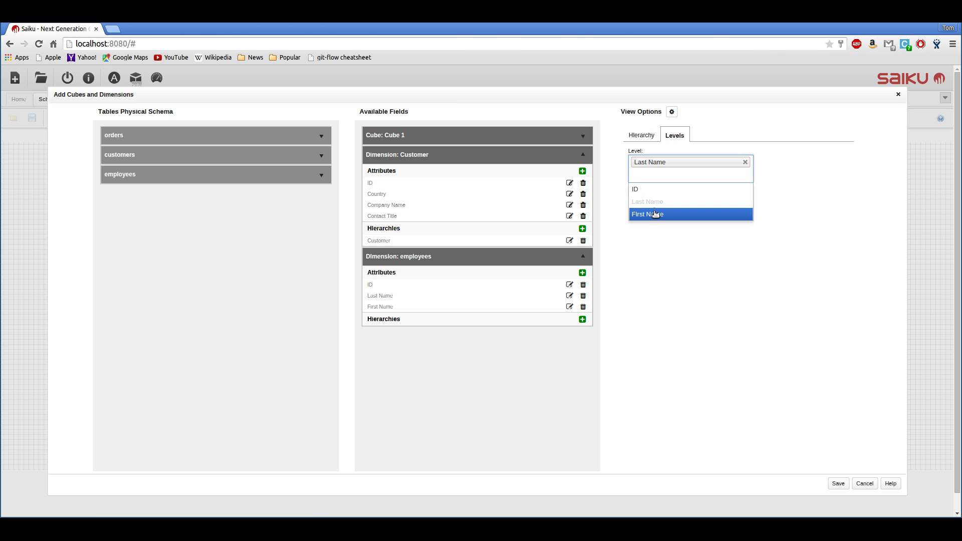
click(655, 215)
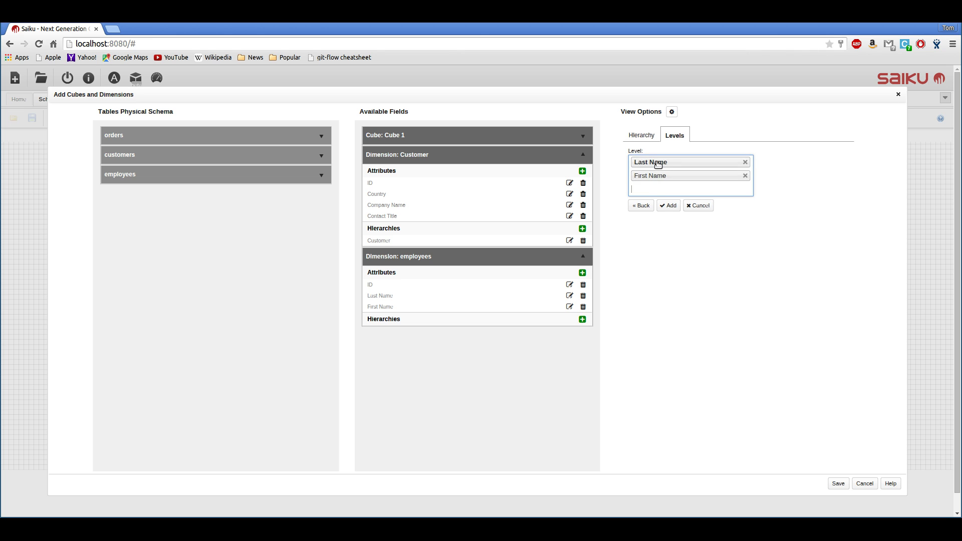
mouse_move(657, 164)
mouse_down()
mouse_move(653, 180)
mouse_move(663, 184)
mouse_up()
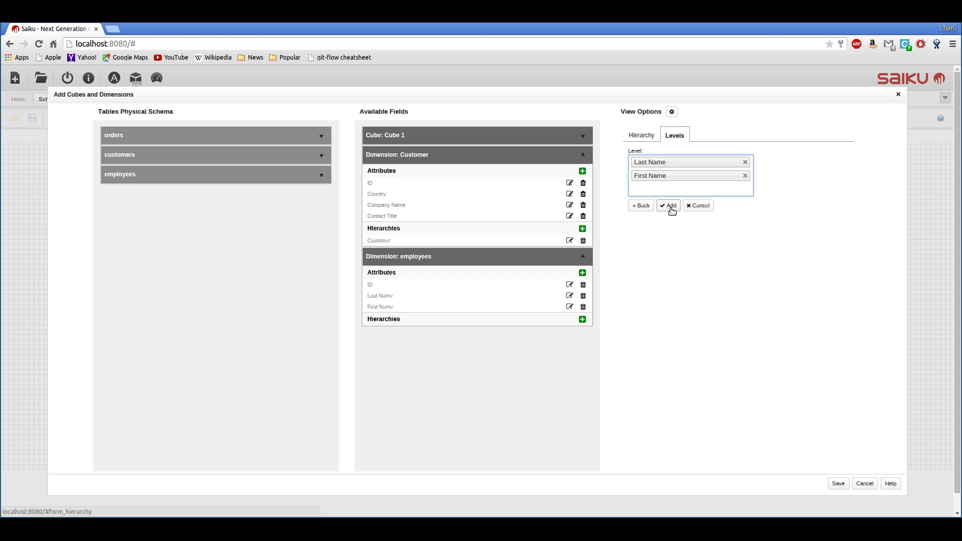
click(668, 205)
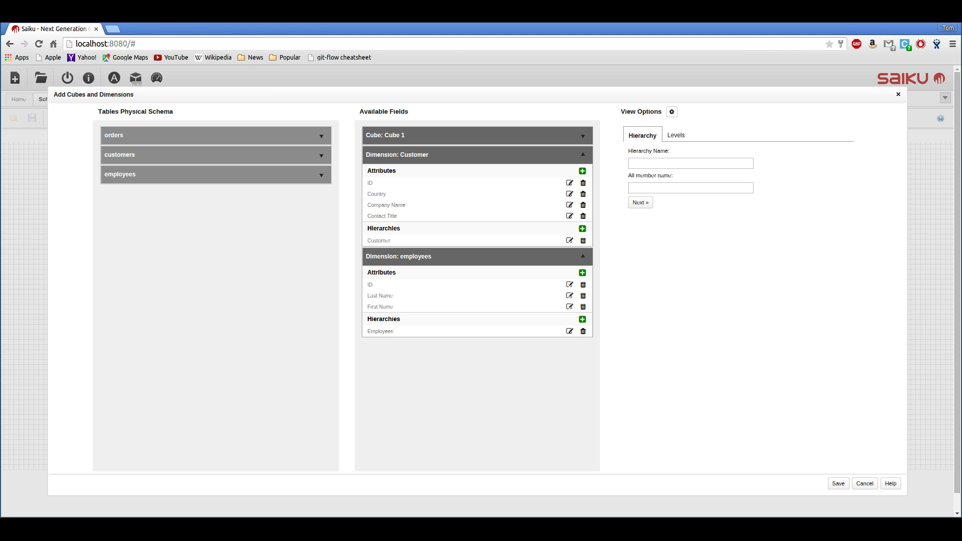
Step: Capitalise the employees dimension name to Employees and set its key to ID
click(408, 256)
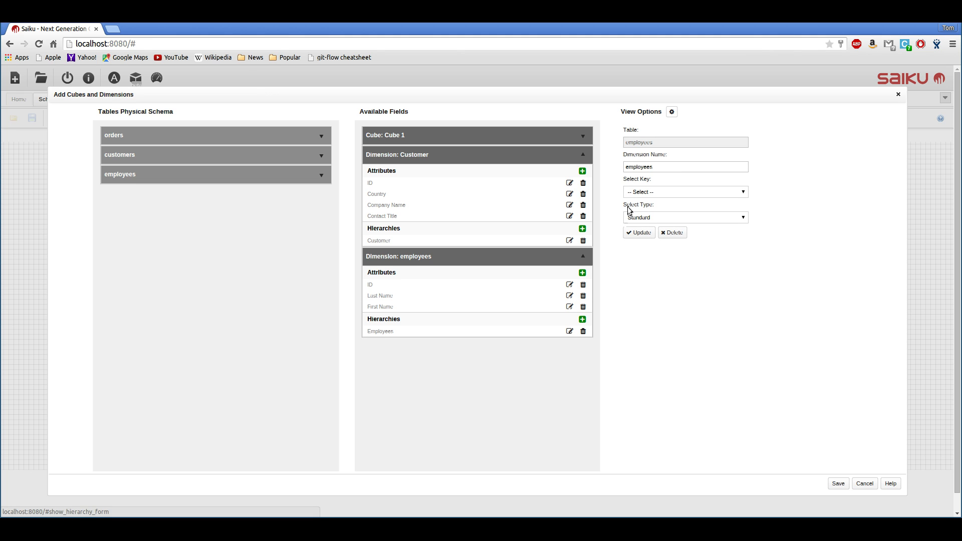
click(644, 166)
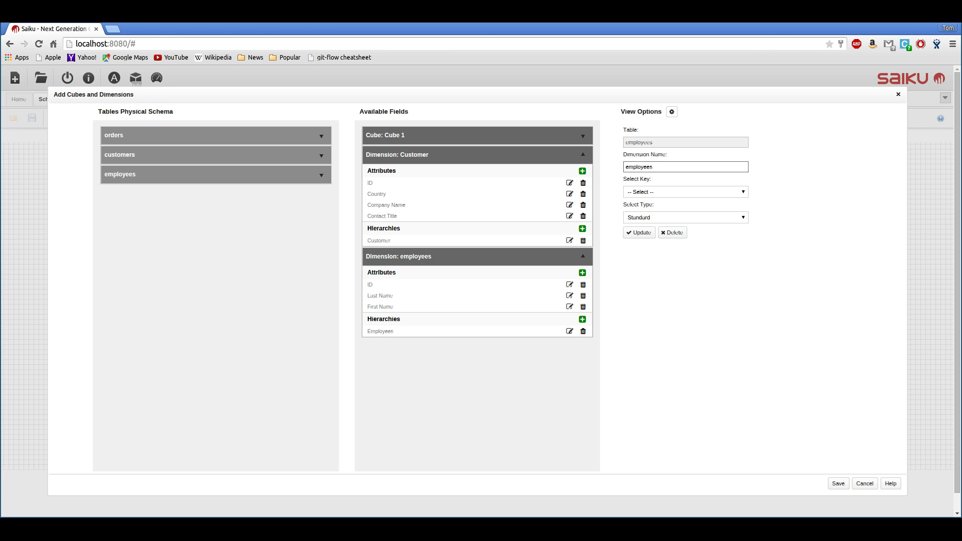
key(BackSpace)
text(E)
click(655, 191)
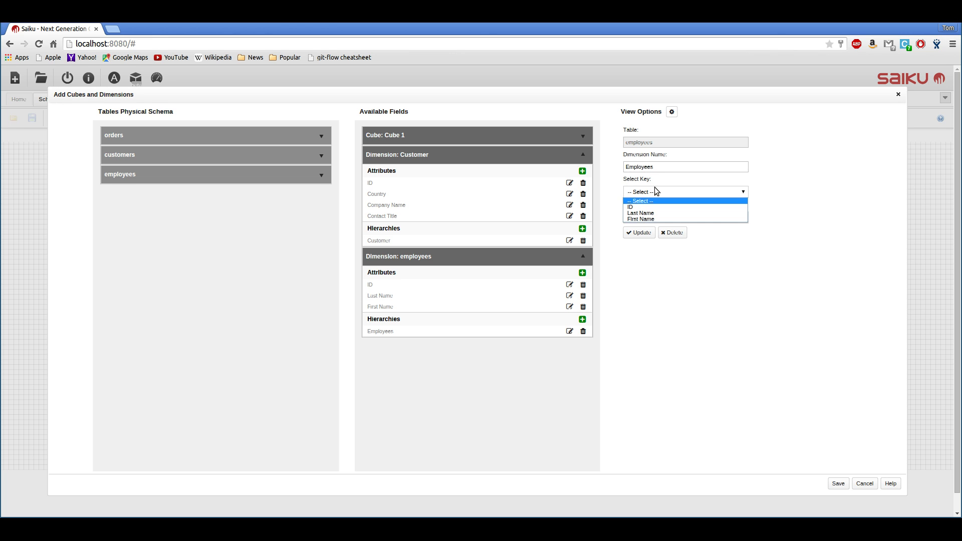
click(641, 207)
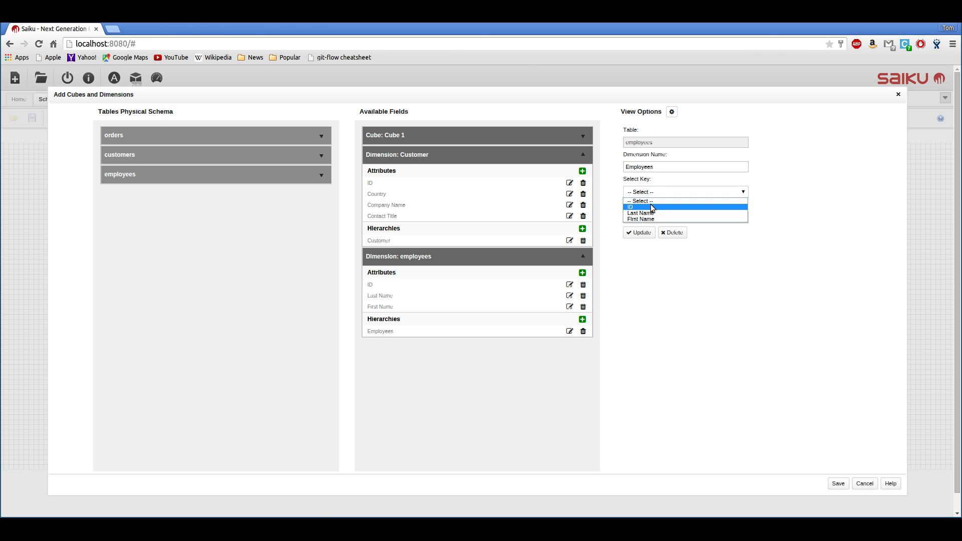
click(640, 232)
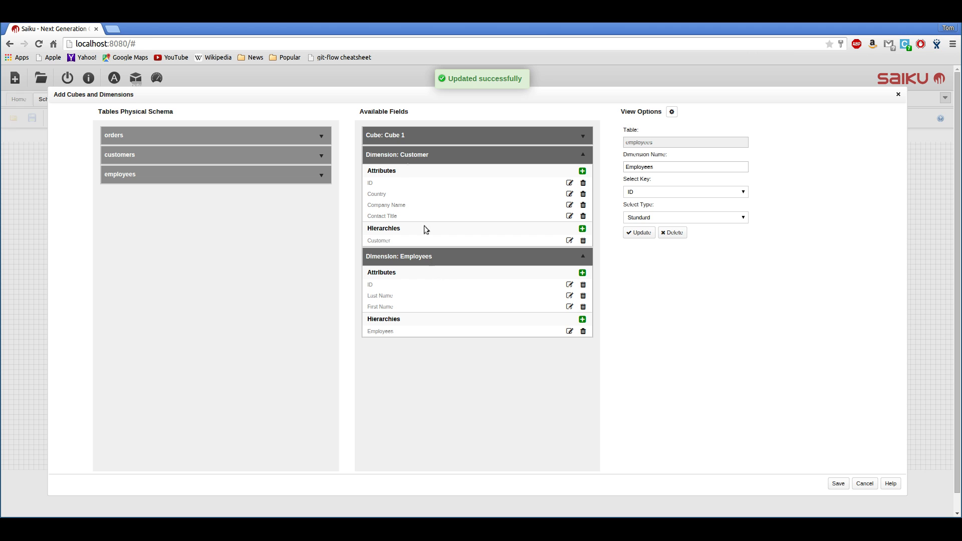
click(395, 135)
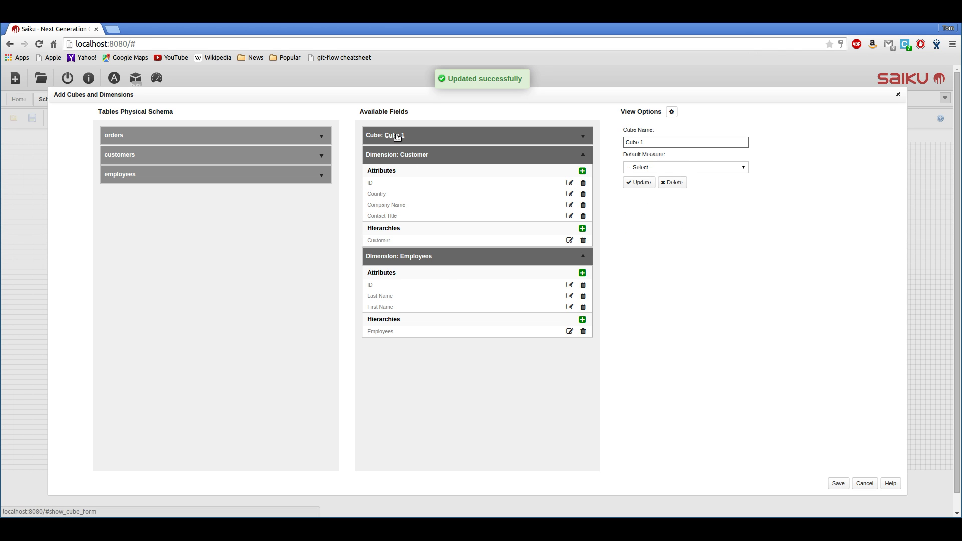
Step: Rename Cube 1 to Orders and expand it to show the Default measure group
double_click(665, 143)
key(ctrl+a)
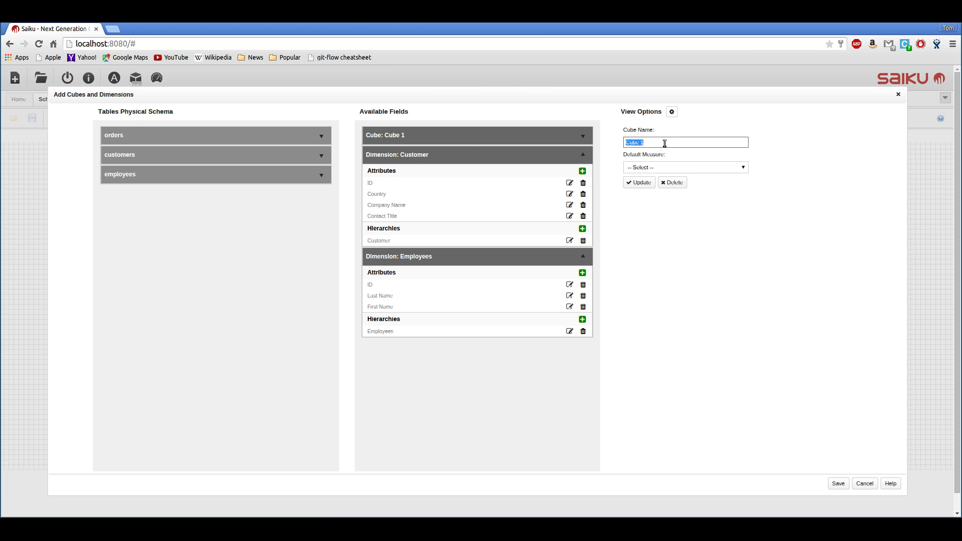
text(Orders)
click(639, 183)
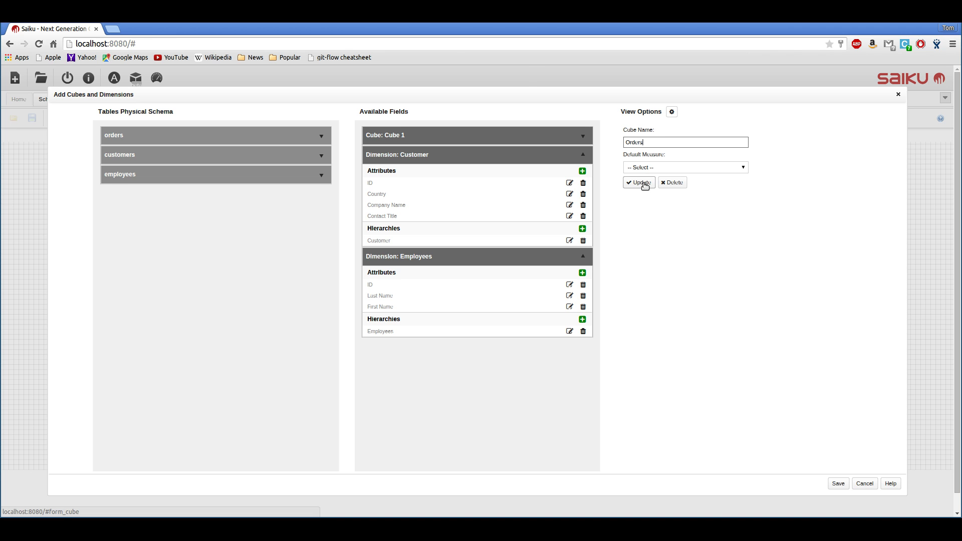
click(582, 135)
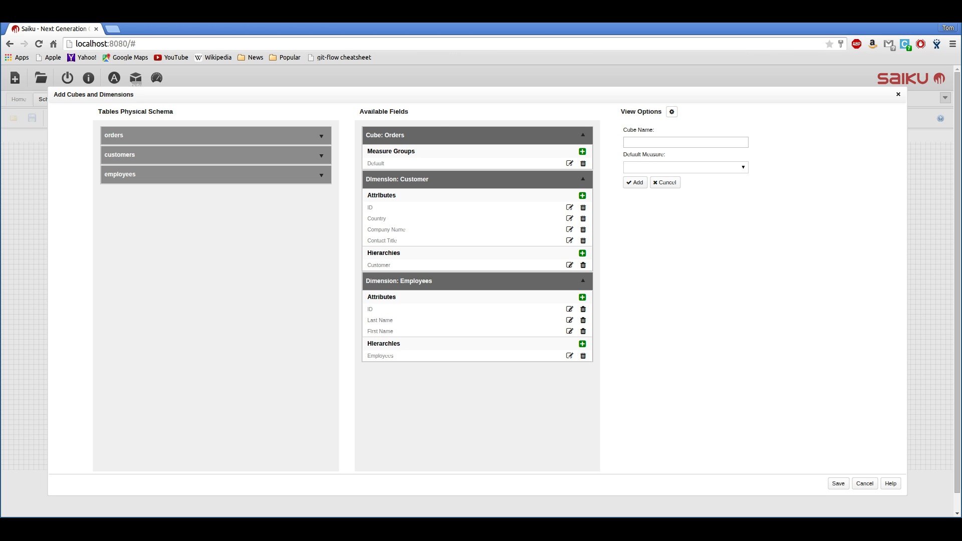
Step: Set the Default measure group's table to orders and continue to its measures
click(569, 163)
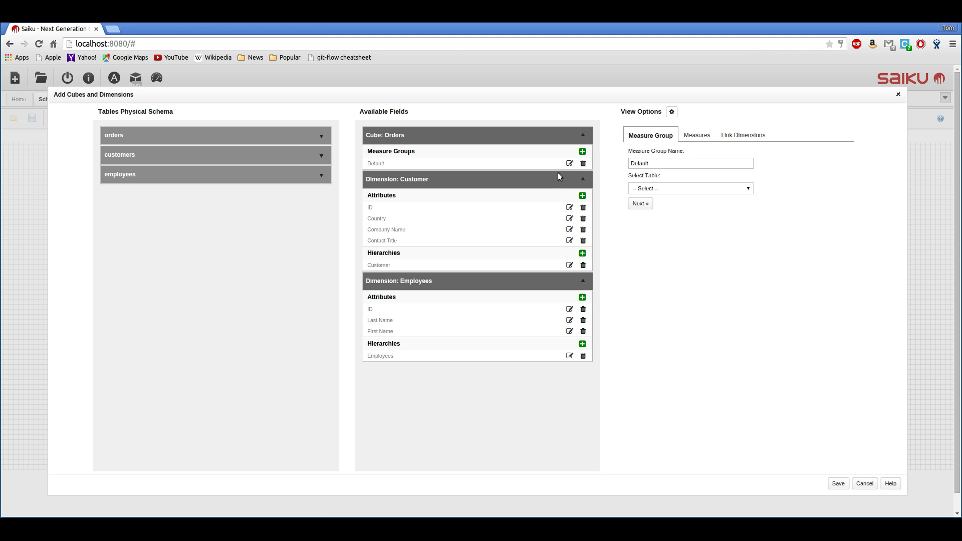
click(681, 189)
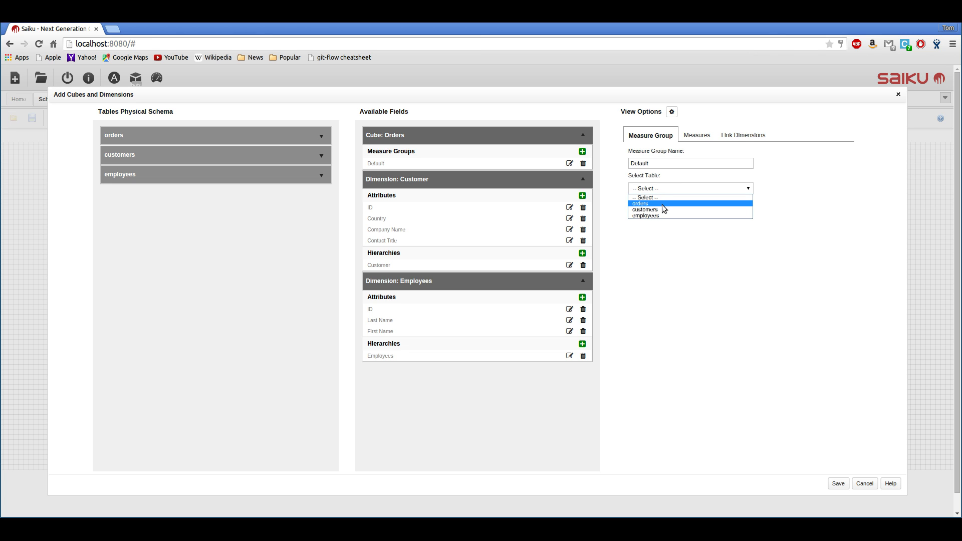
click(662, 205)
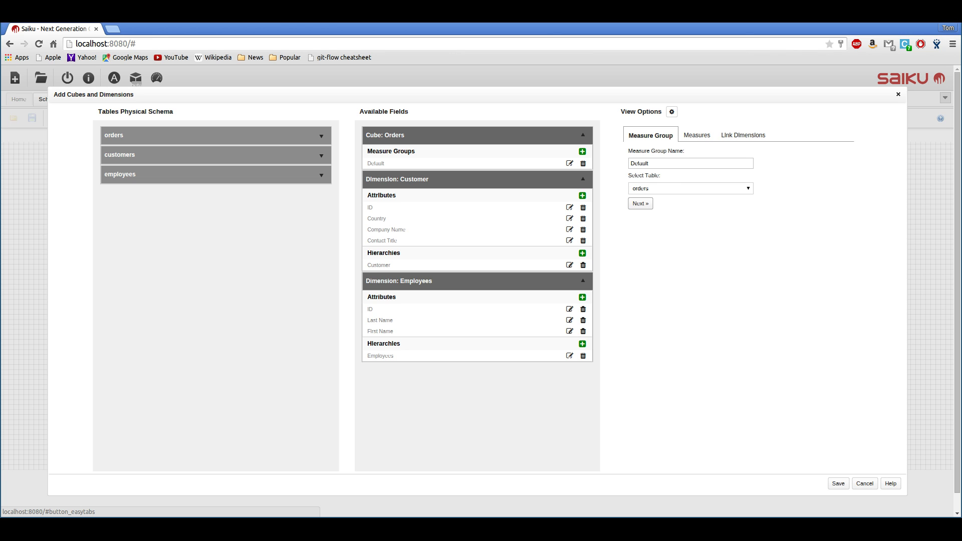
click(641, 204)
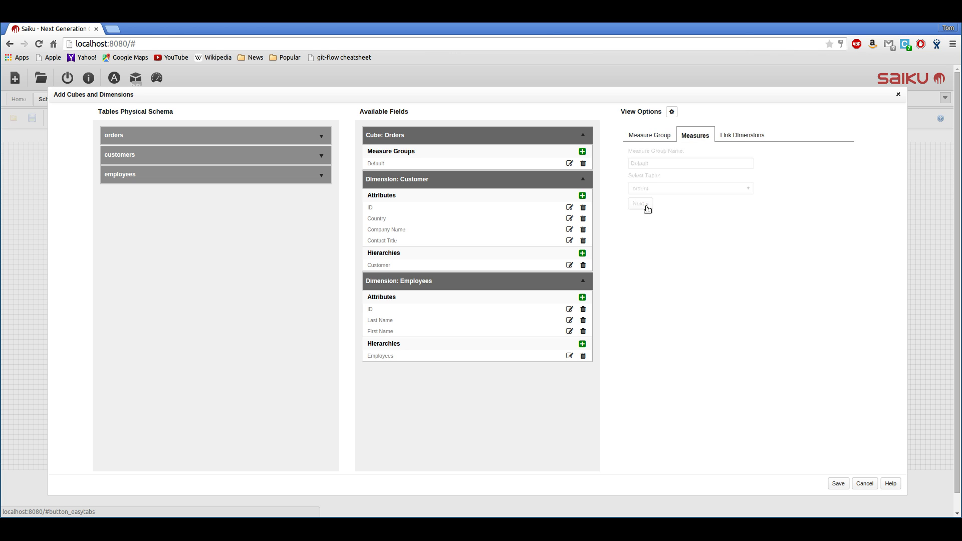
Step: Add a Freight measure on the freight column with Sum aggregation
click(843, 153)
click(684, 143)
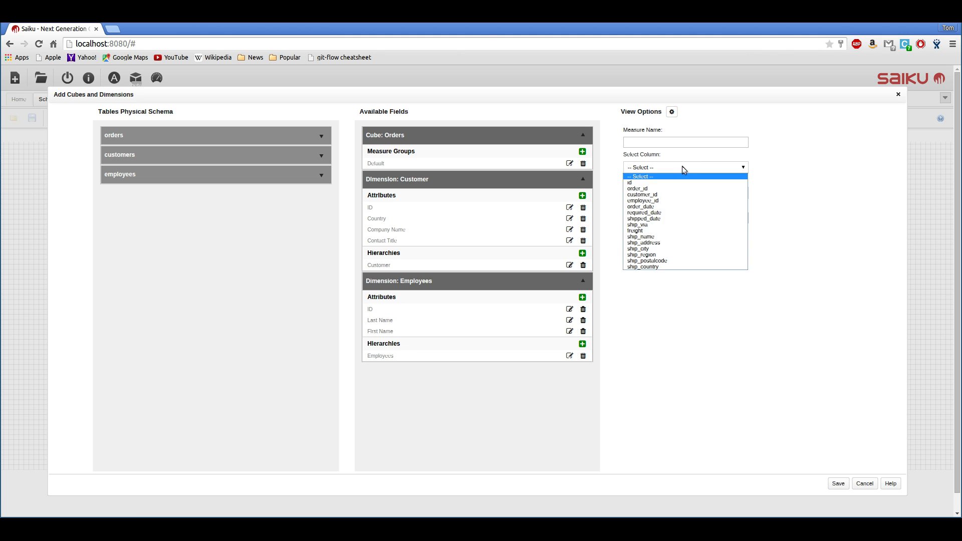
click(681, 167)
click(656, 141)
text(Freight)
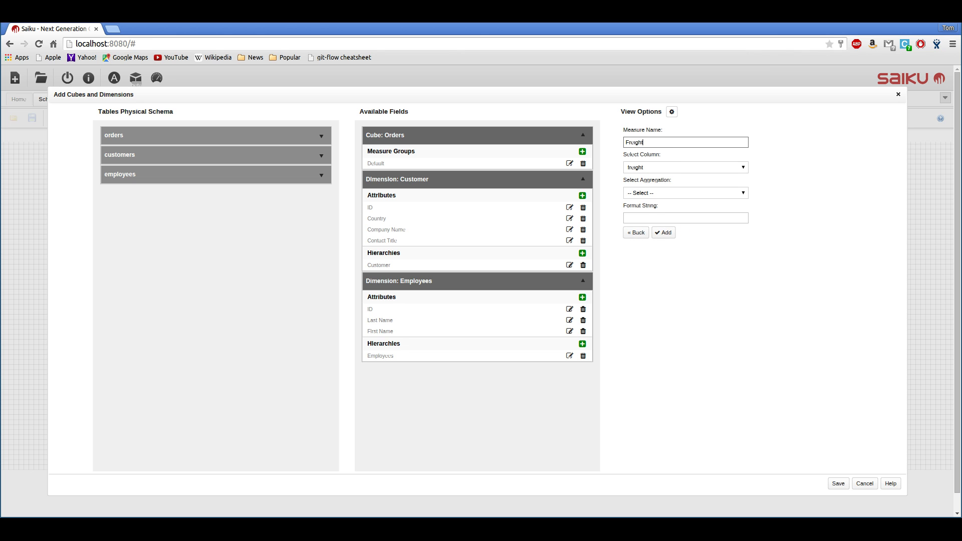
click(647, 193)
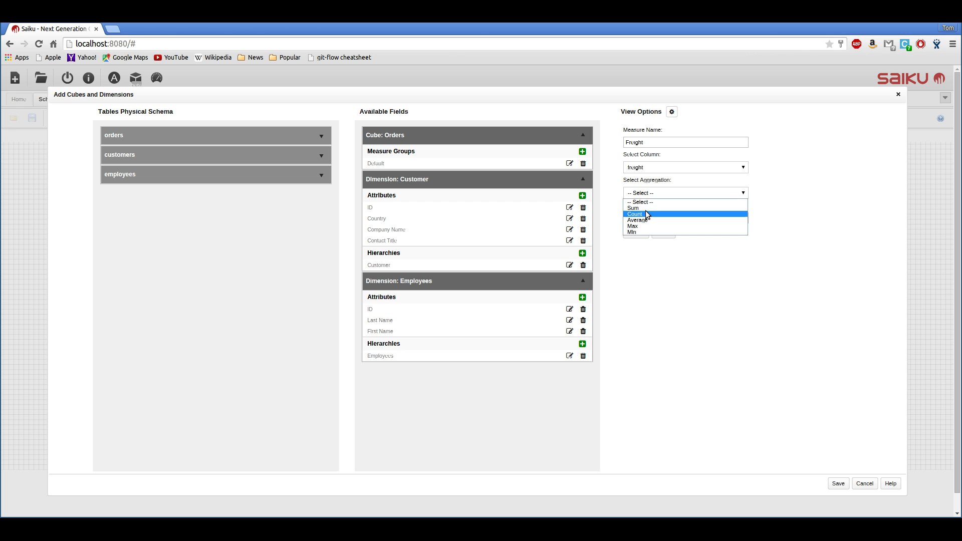
click(644, 214)
click(663, 233)
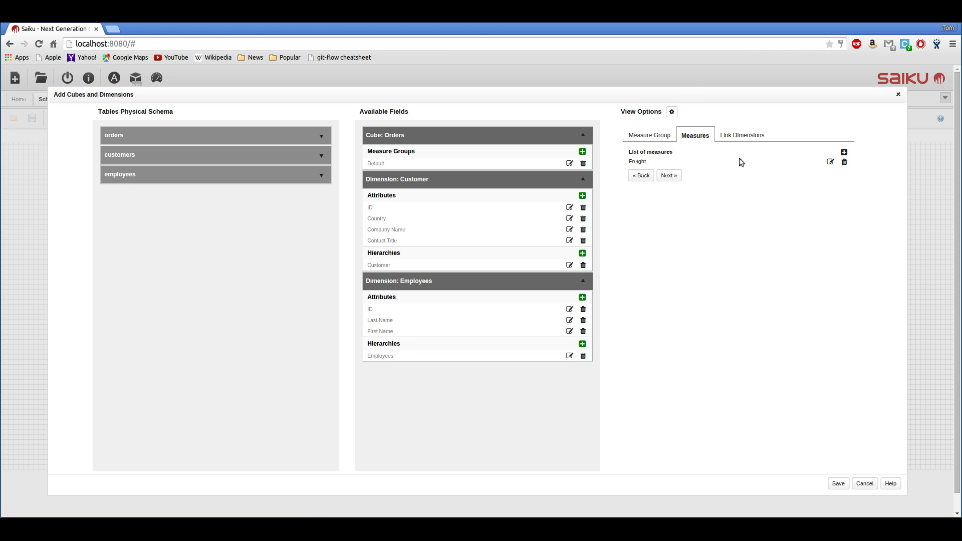
Step: Reopen the Freight measure to confirm its Sum aggregation, then go back
click(829, 161)
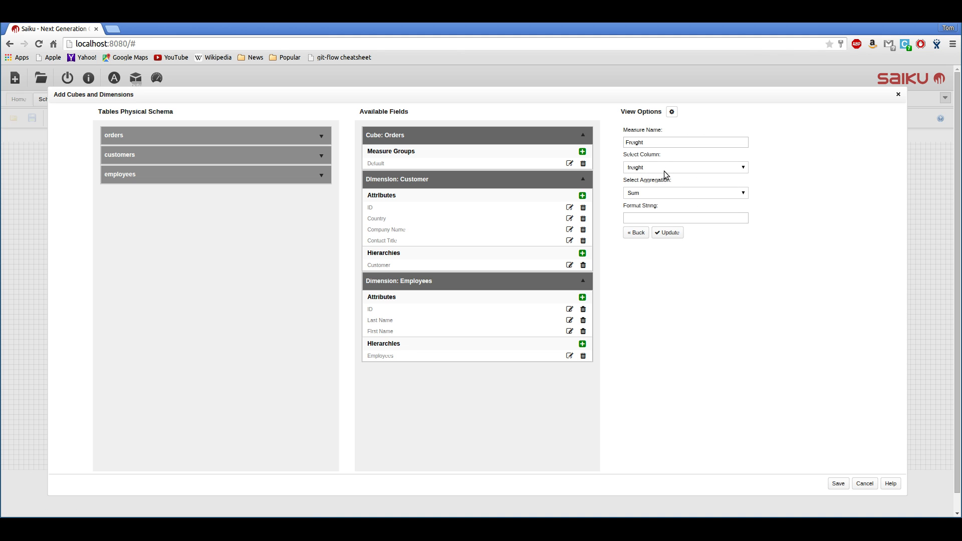
click(668, 193)
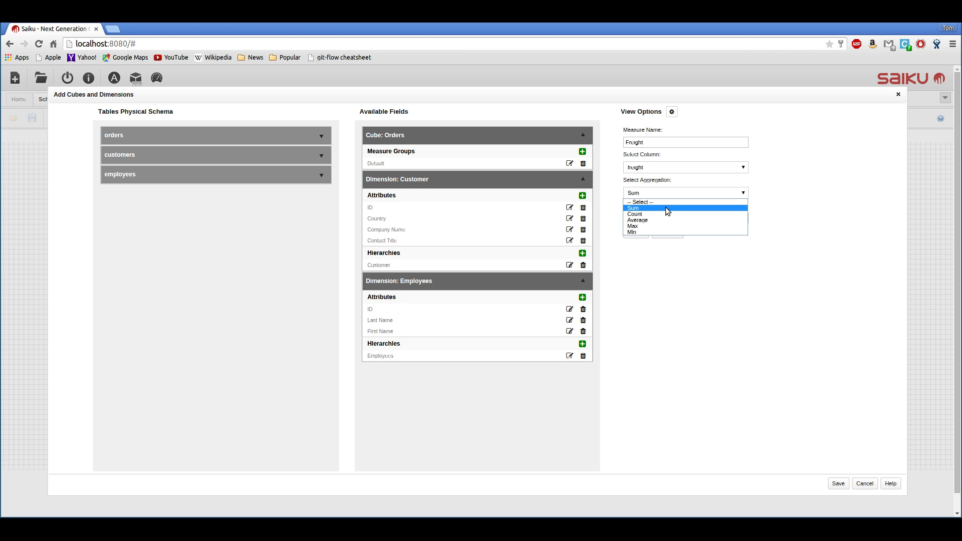
click(654, 257)
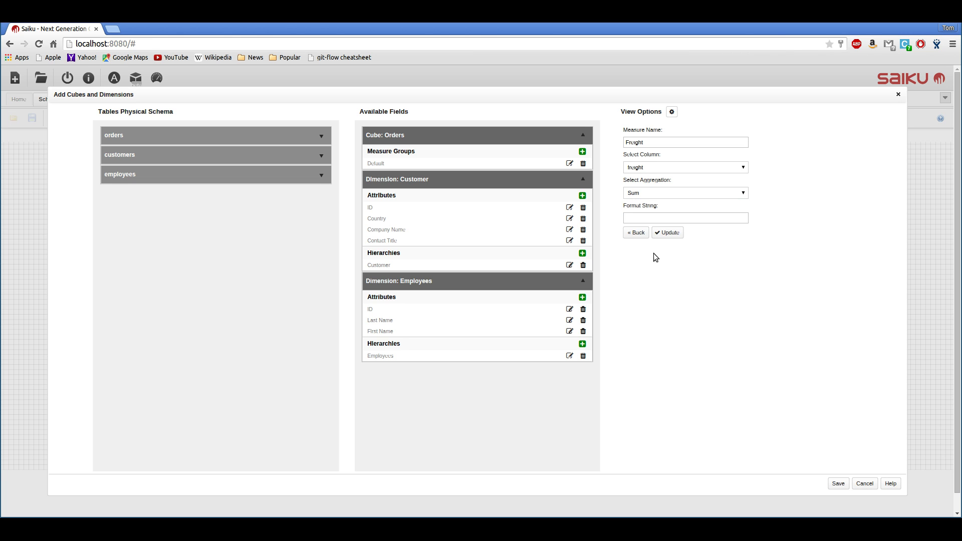
click(636, 232)
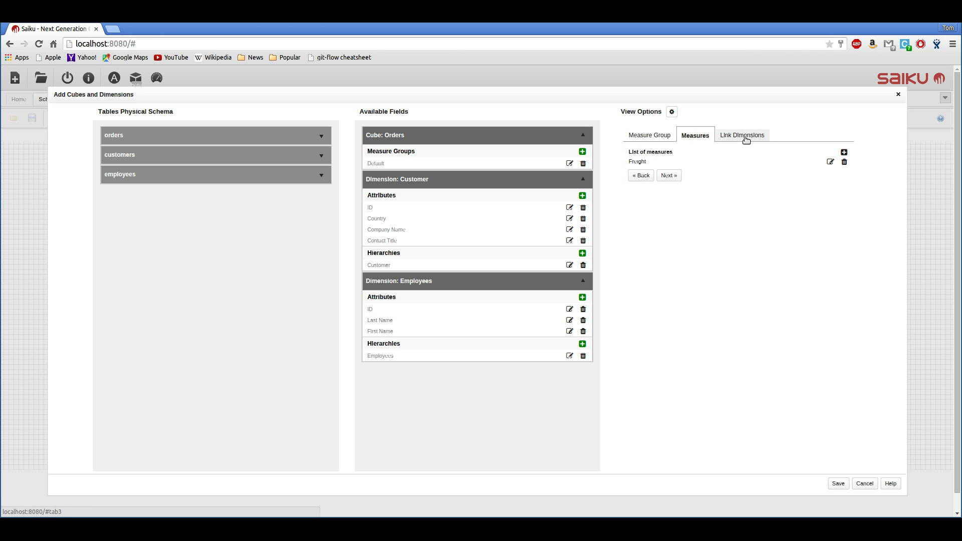
Step: Link the Customer dimension to the cube with foreign key customer_id
click(668, 175)
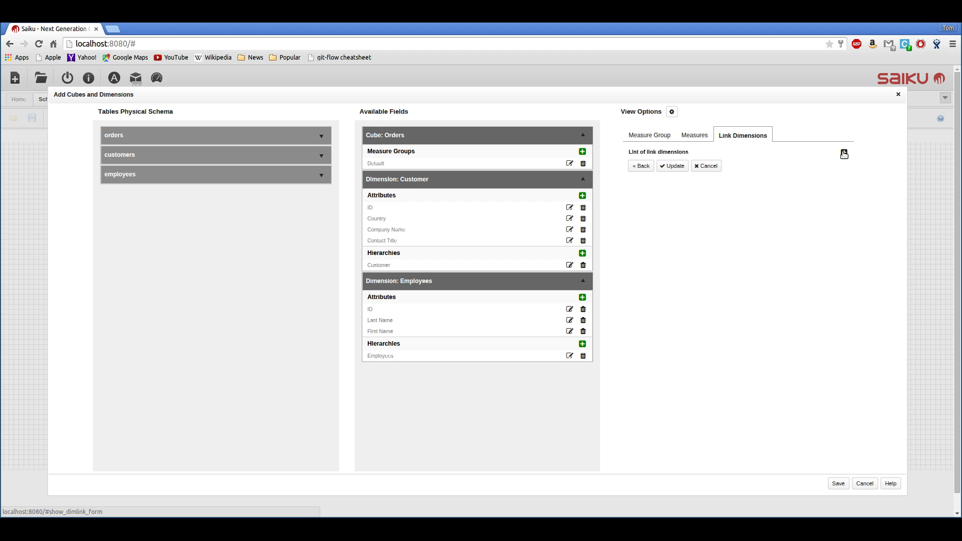
click(582, 179)
click(583, 197)
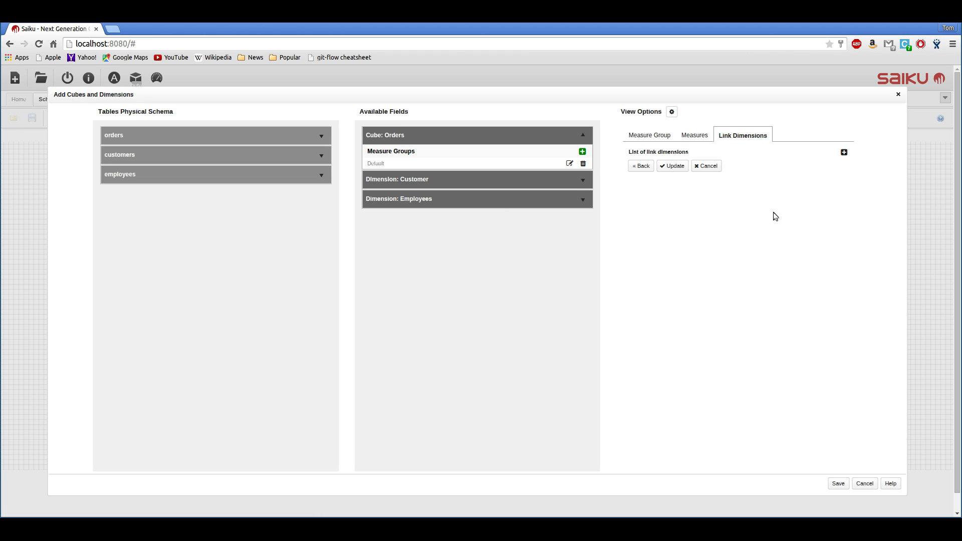
click(843, 151)
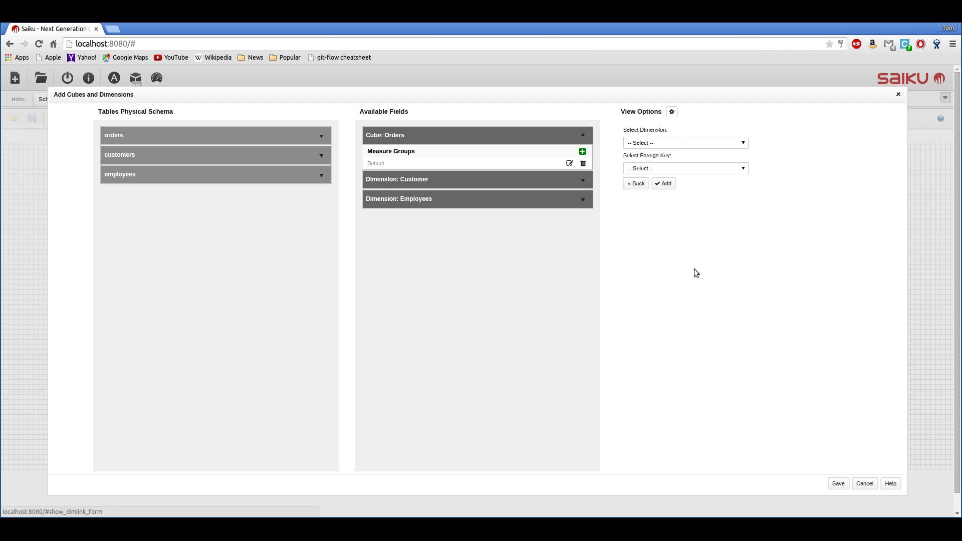
click(673, 143)
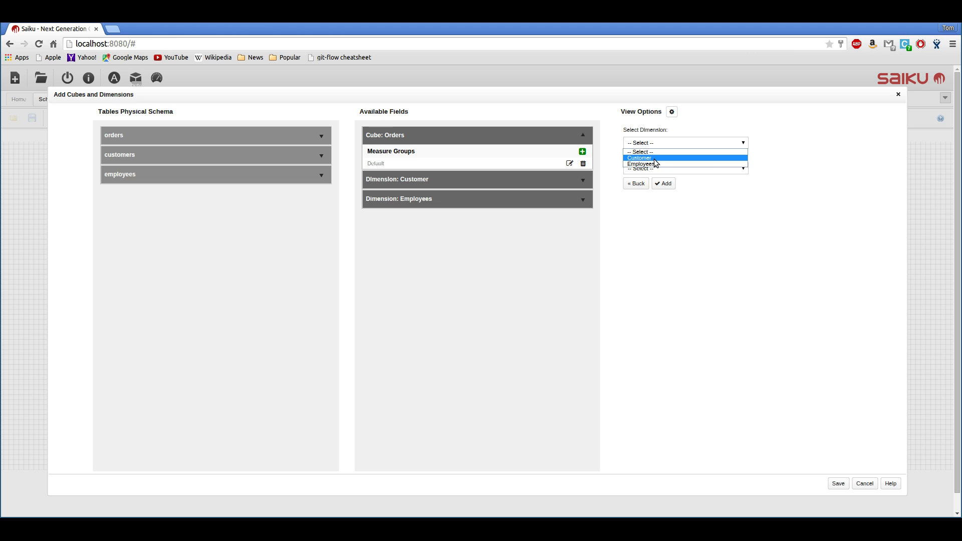
click(655, 159)
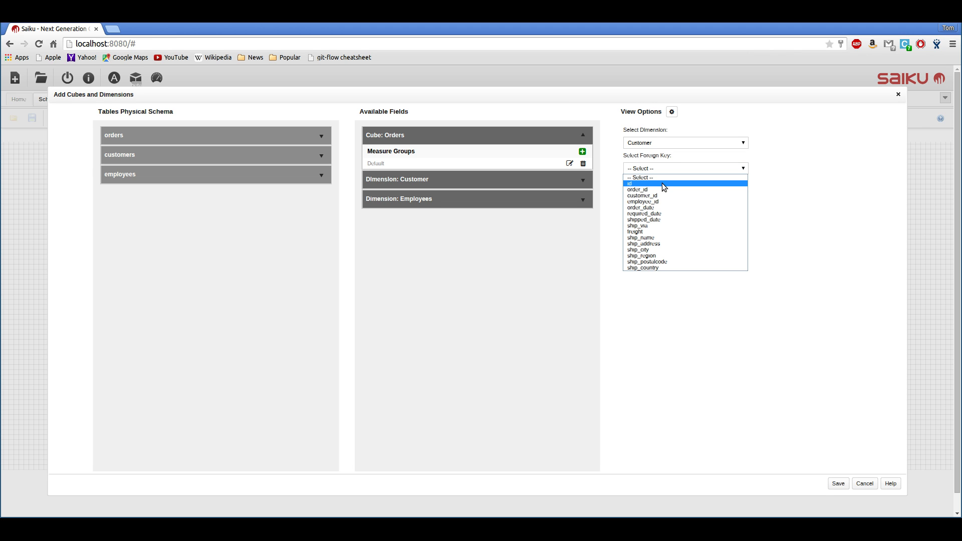
click(647, 196)
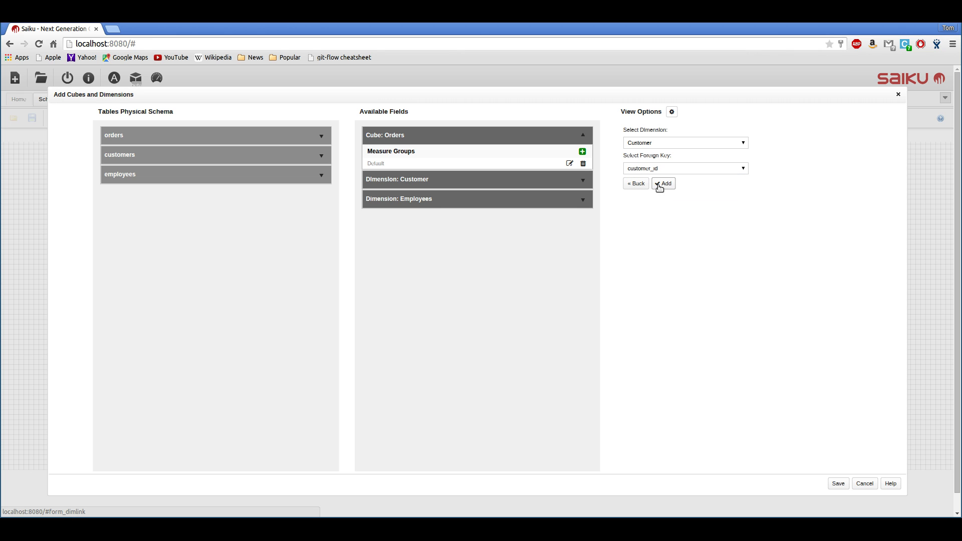
click(663, 184)
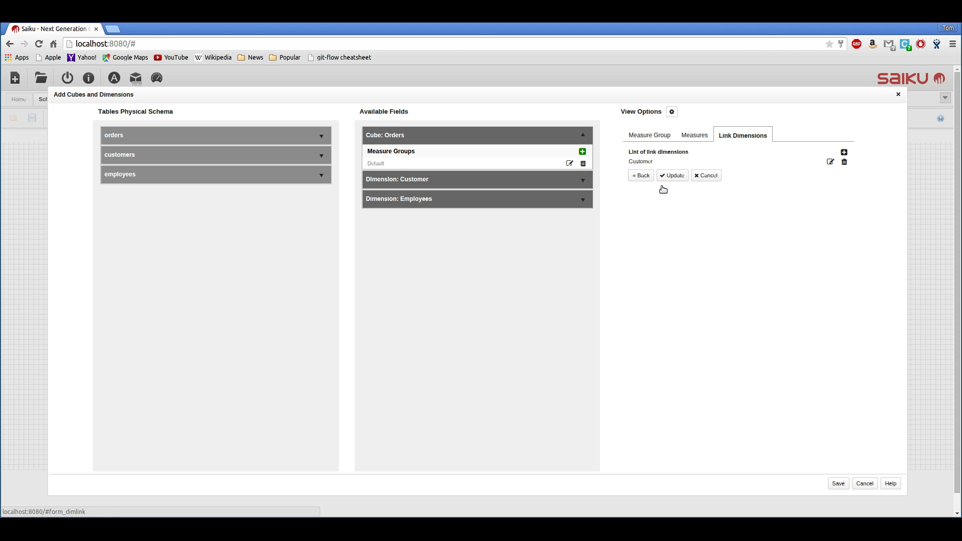
Step: Link Employees via employee_id, save the links, and review the measures and dimensions
click(842, 158)
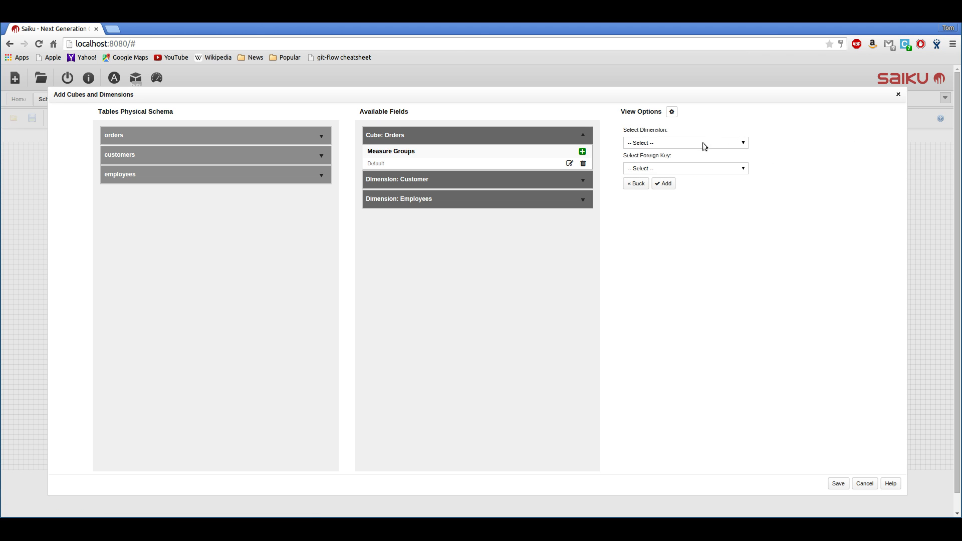
click(704, 144)
click(685, 167)
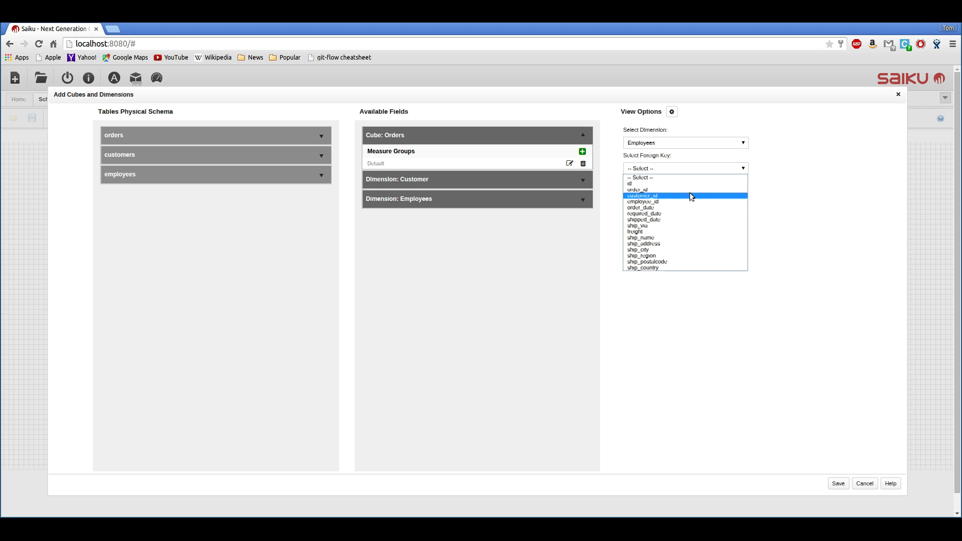
click(677, 203)
click(667, 183)
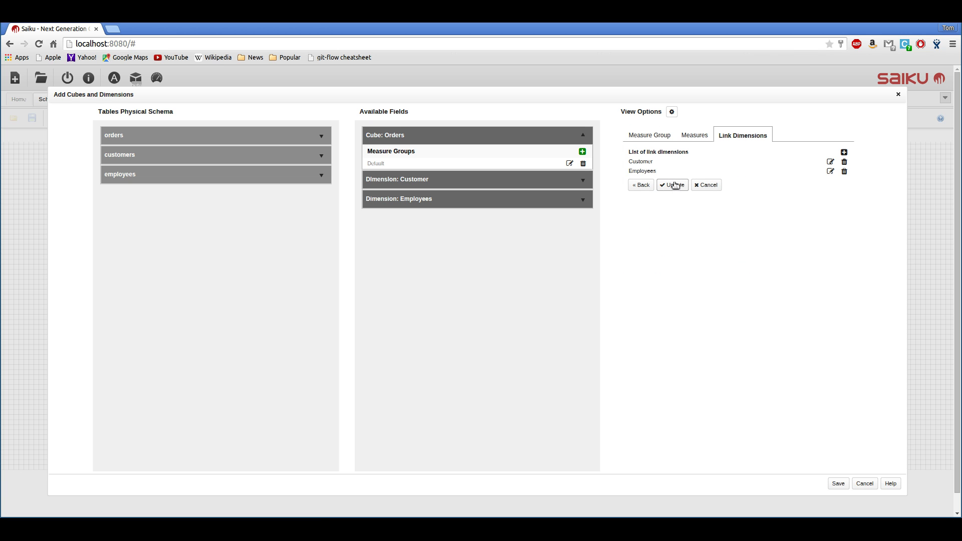
click(672, 185)
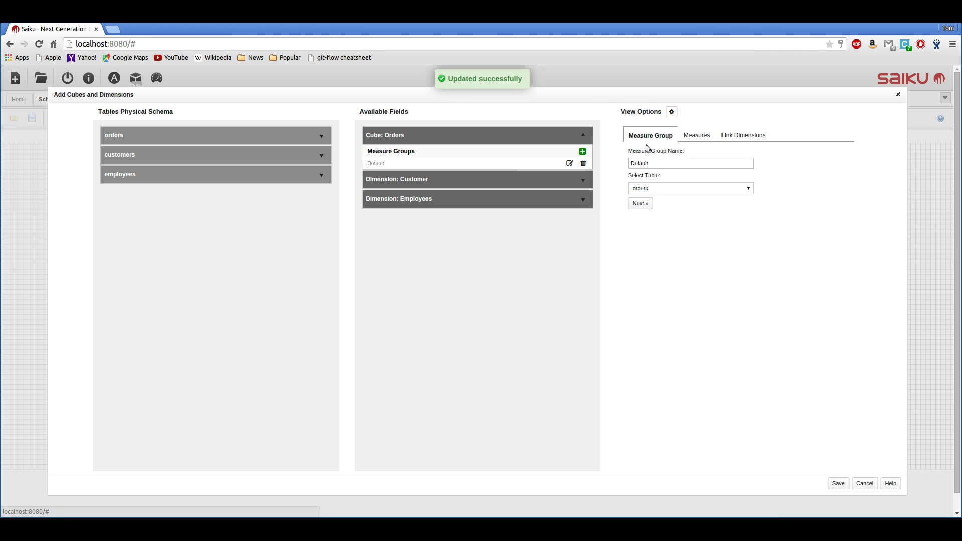
click(695, 135)
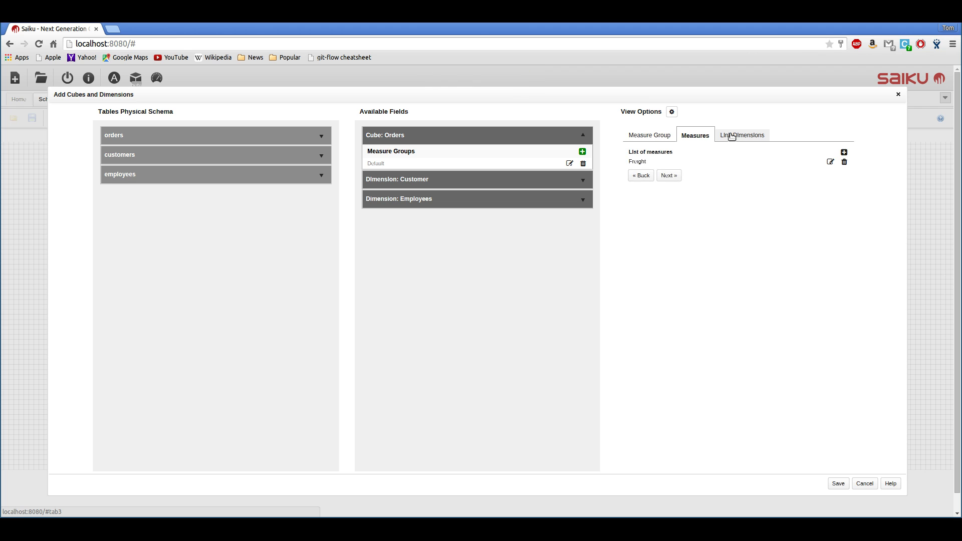
click(740, 135)
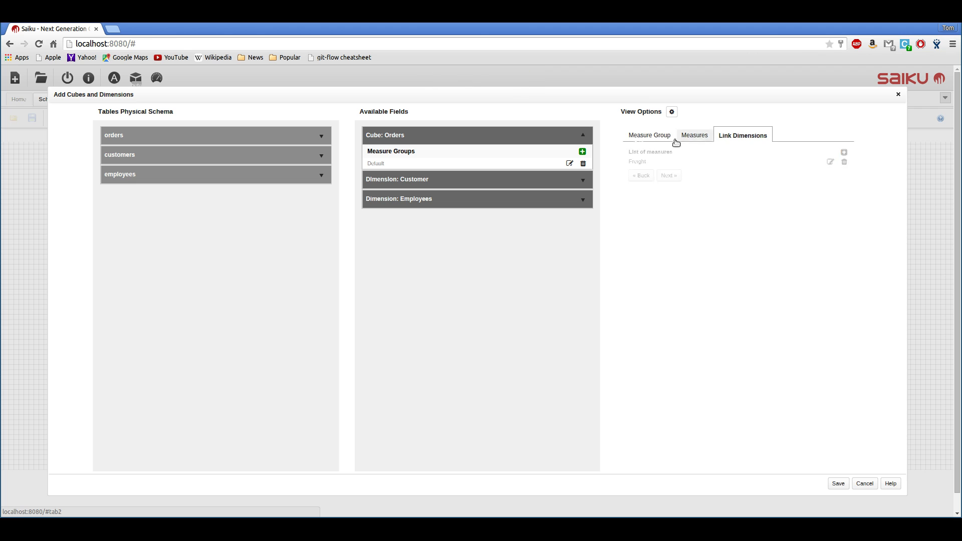
click(650, 135)
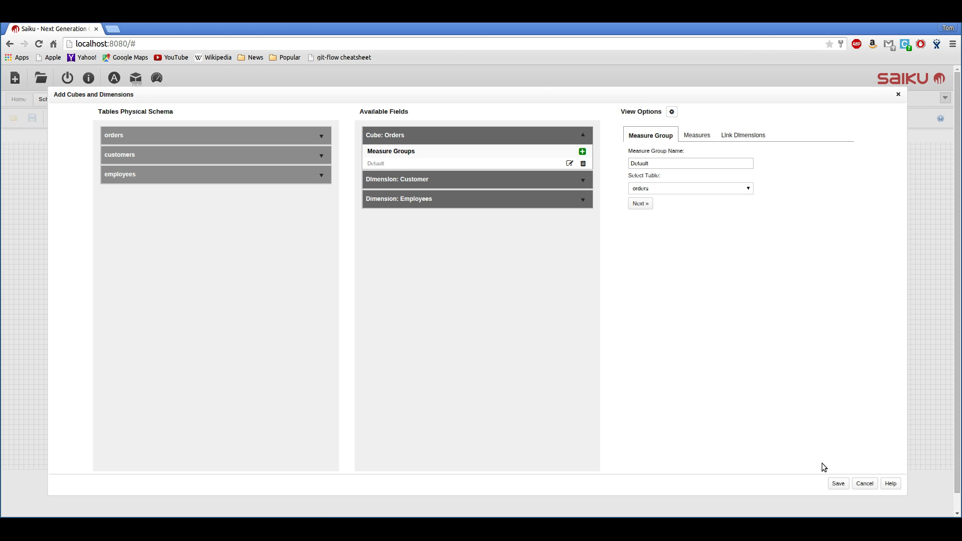
Step: Save the Orders cube, then download and open Northwind.xml from the Admin Console
click(837, 483)
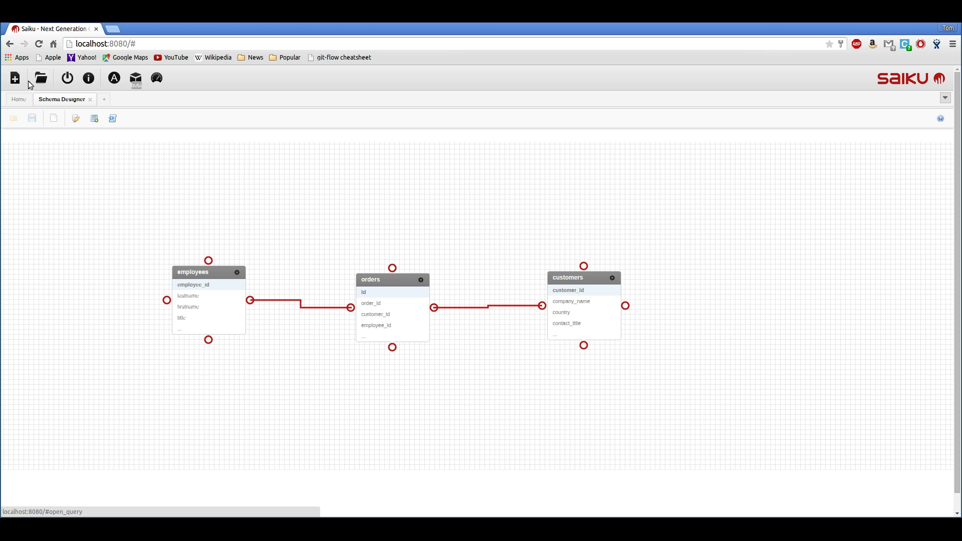
click(114, 78)
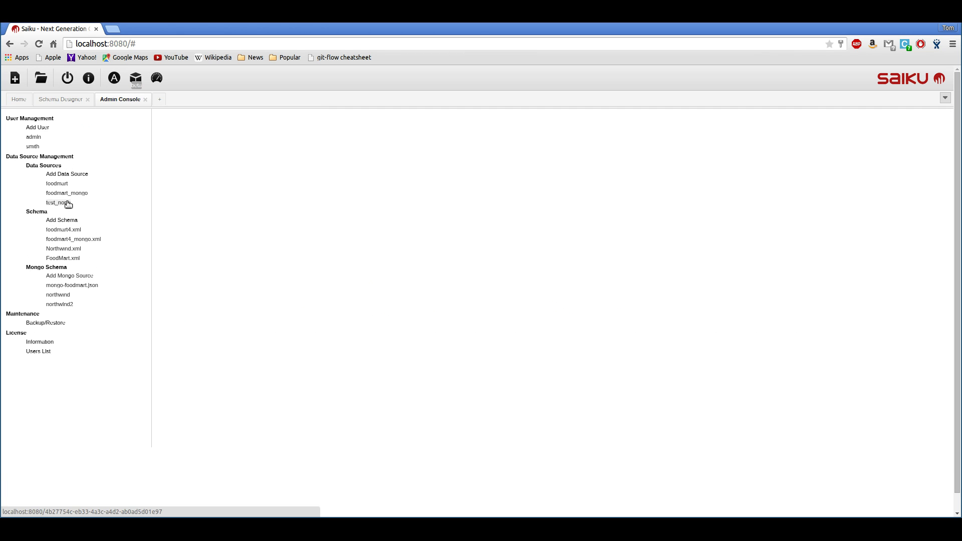
click(63, 249)
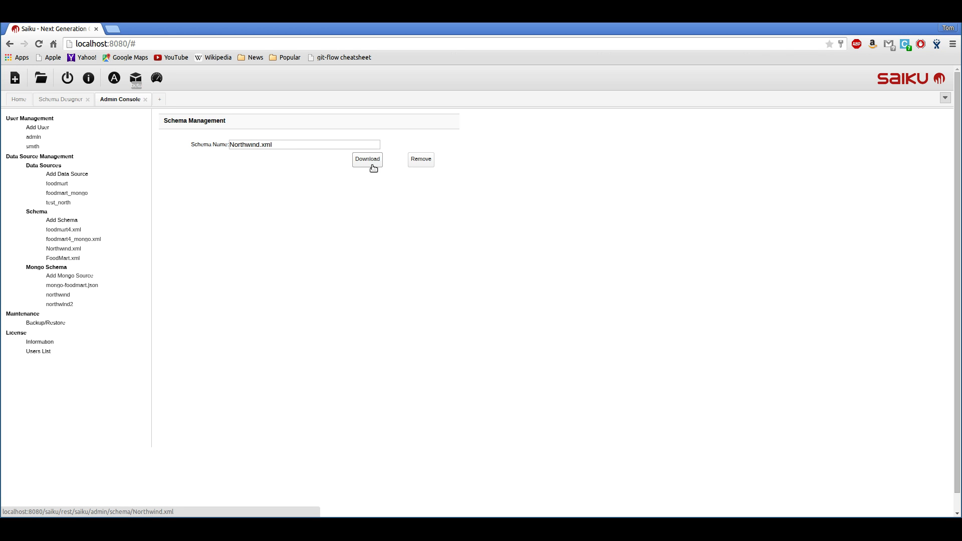
click(367, 159)
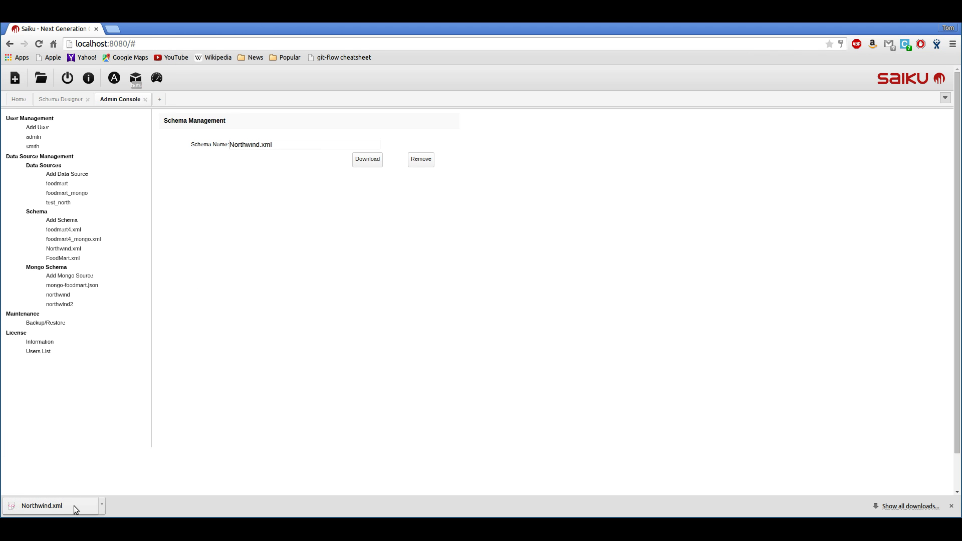
click(74, 506)
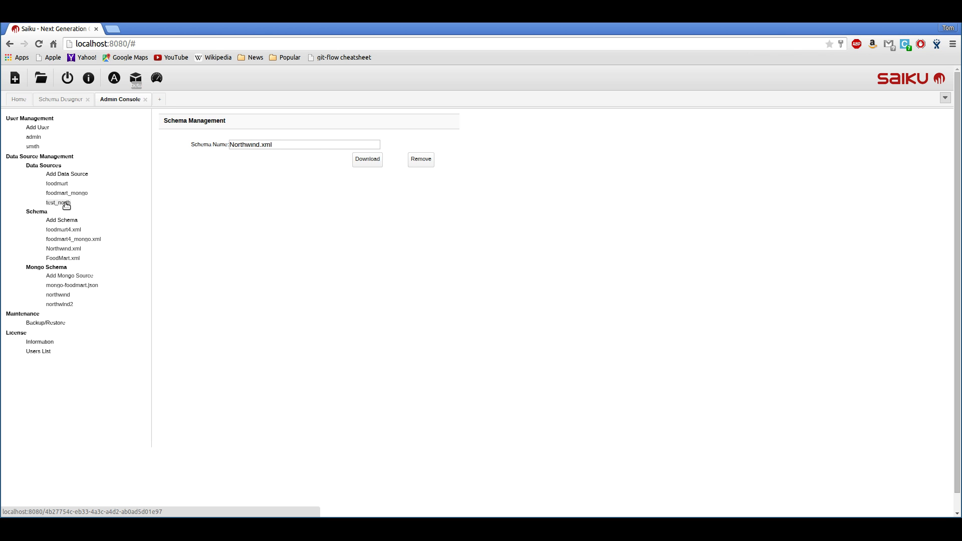
Step: Start a new data source with connection type Mongo
click(66, 176)
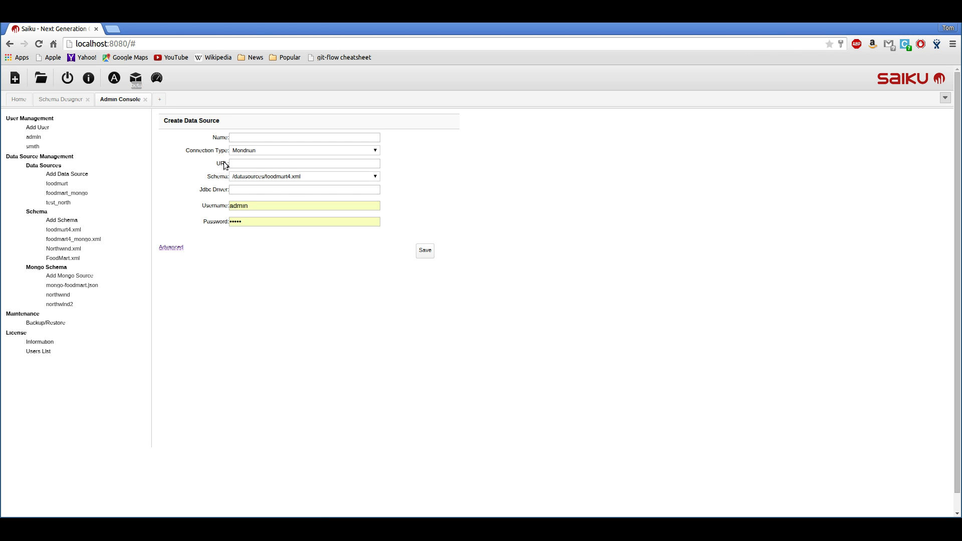
click(233, 139)
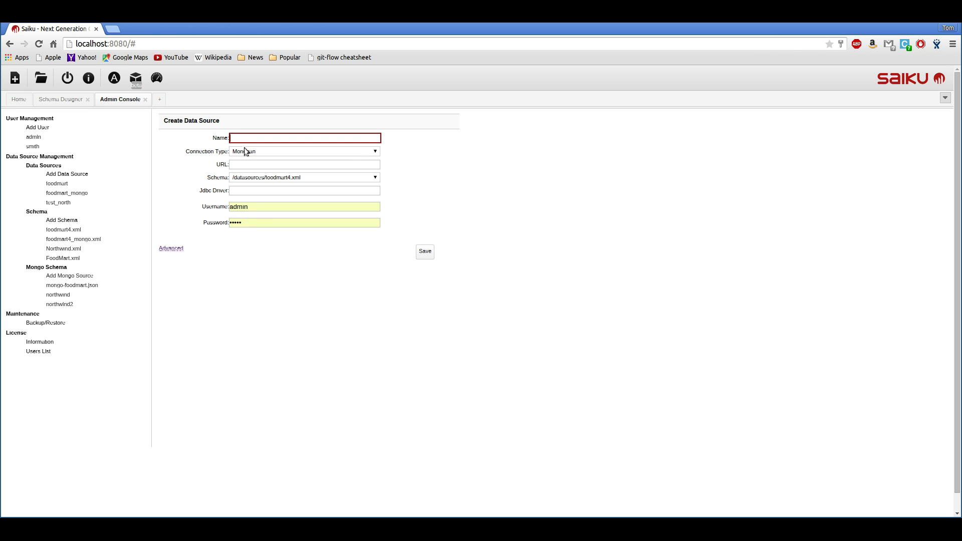
click(244, 150)
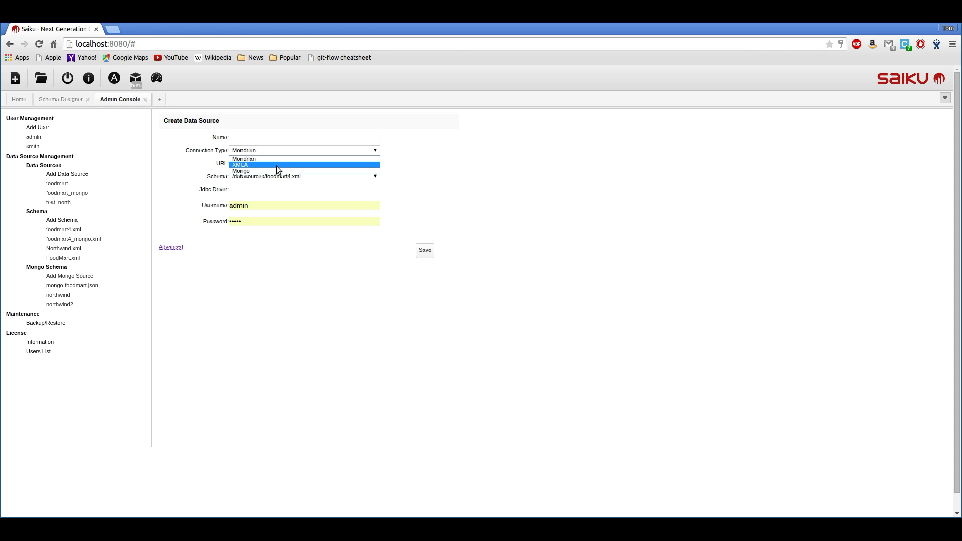
click(275, 170)
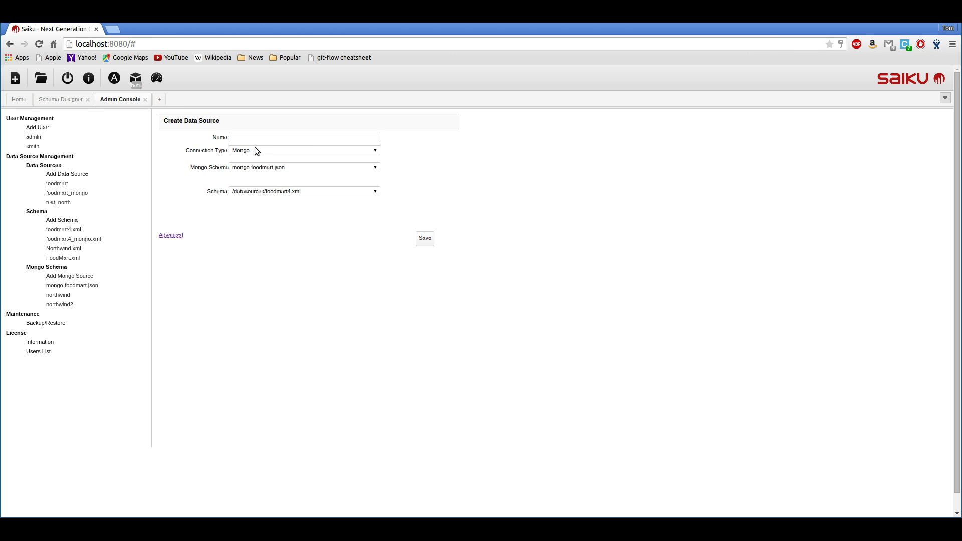
Step: Choose the northwind Mongo schema and Northwind.xml, then view test_north's settings
click(271, 168)
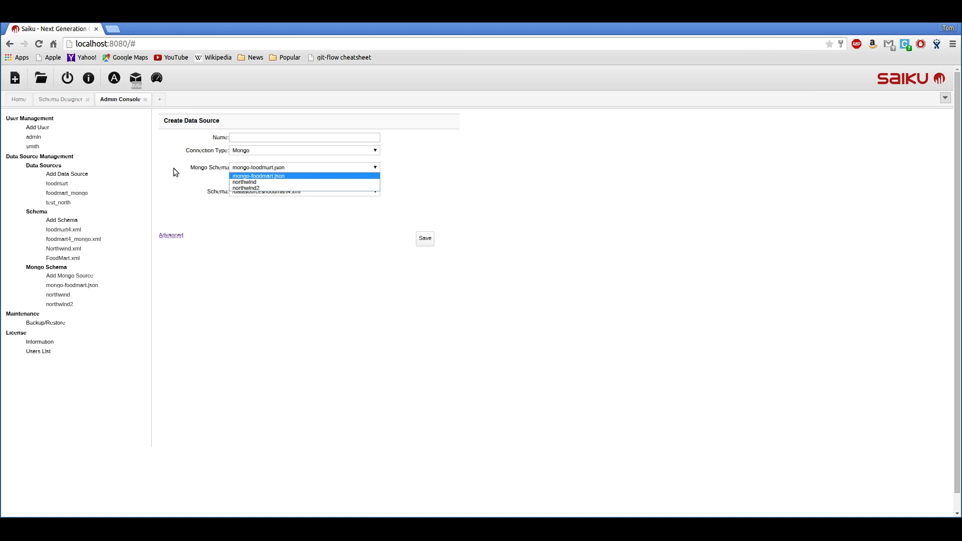
click(253, 182)
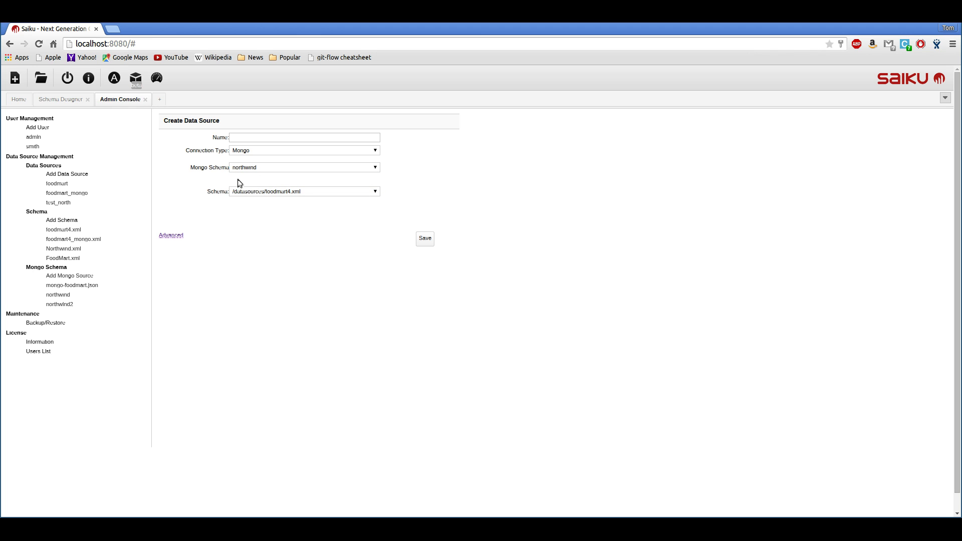
click(288, 191)
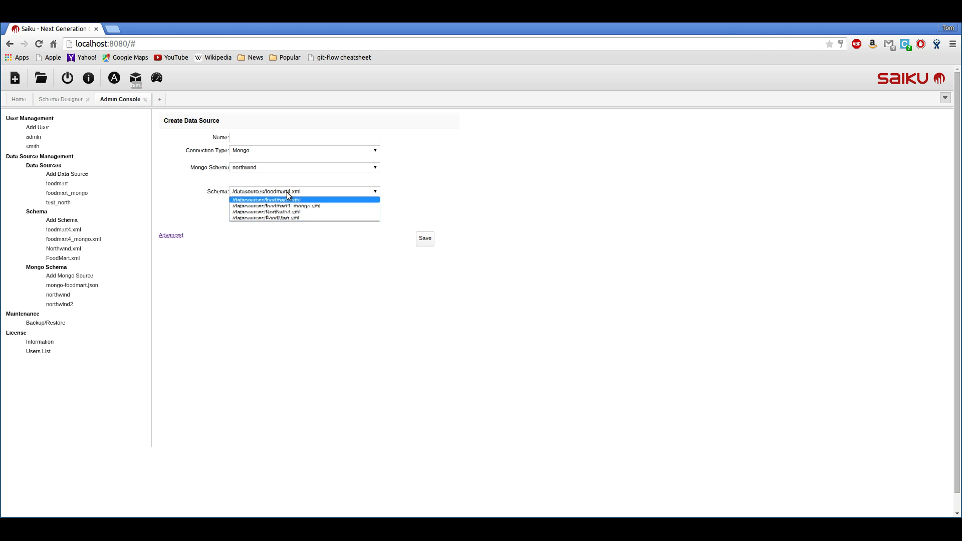
click(303, 211)
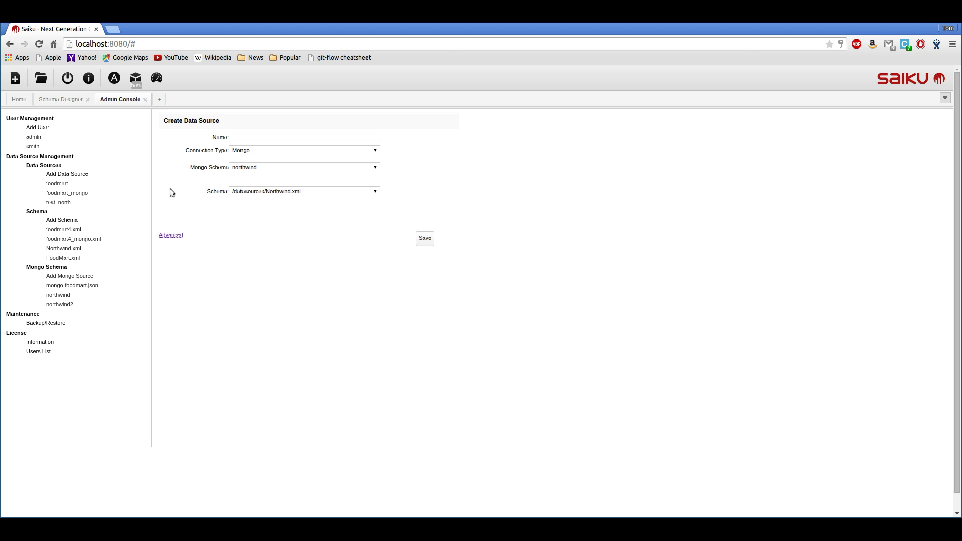
click(58, 203)
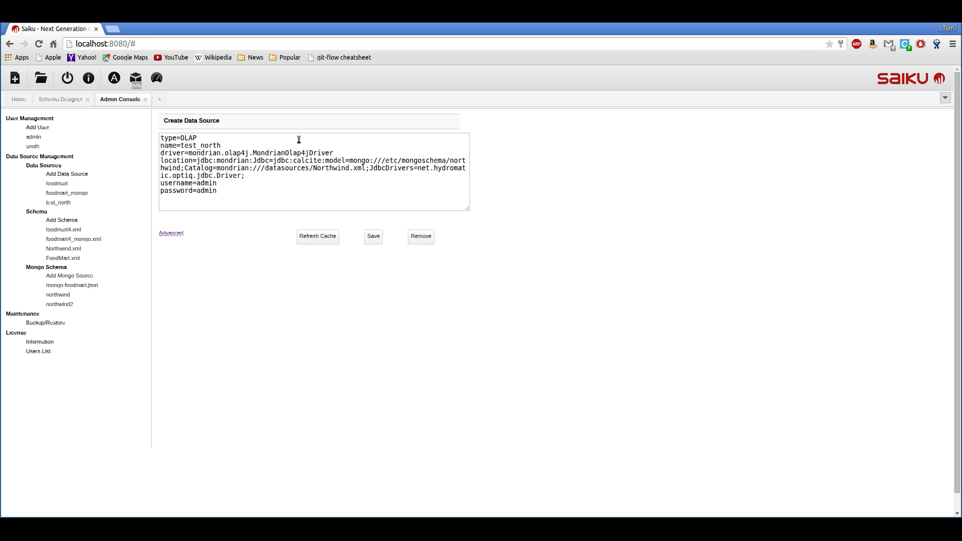
Step: Open a new Northwind Orders query with the customers and employees dimensions expanded
click(15, 78)
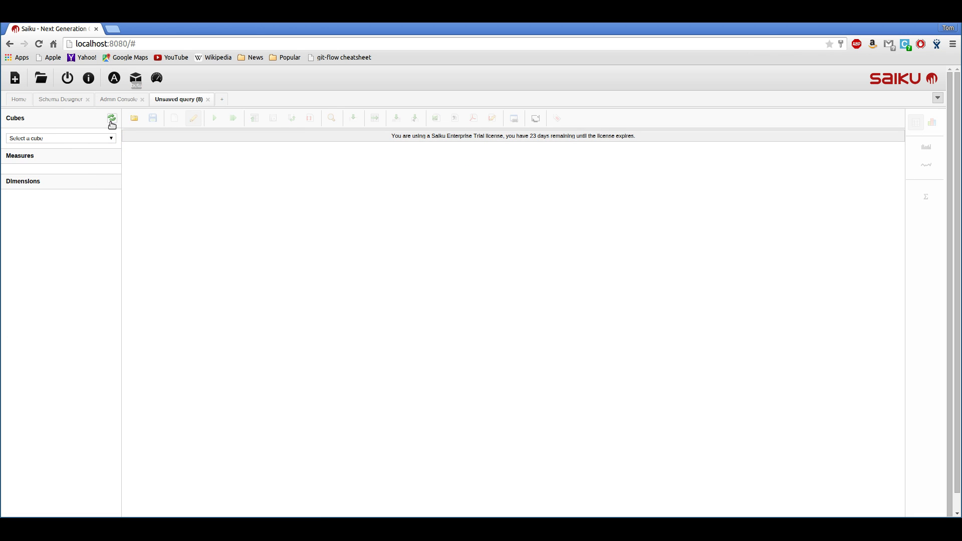
click(83, 138)
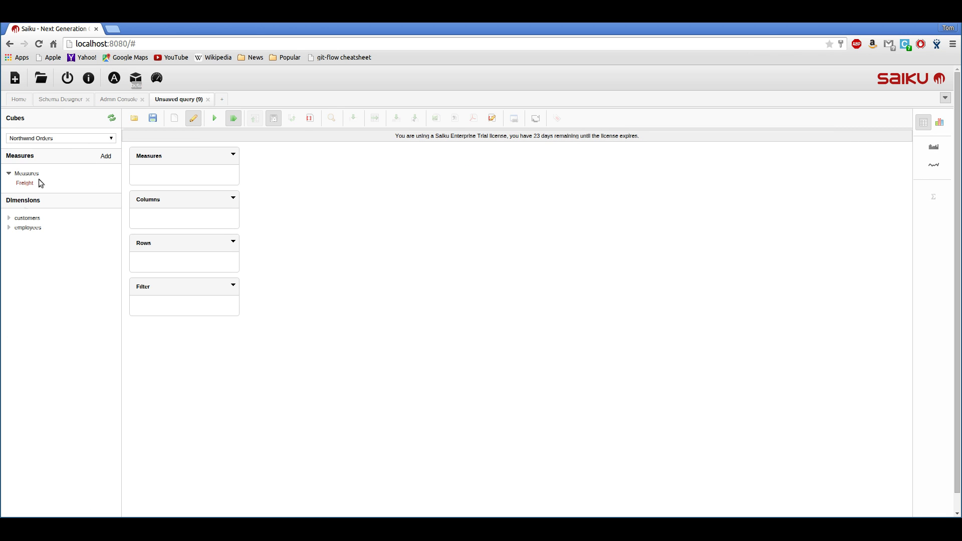
click(27, 218)
click(28, 265)
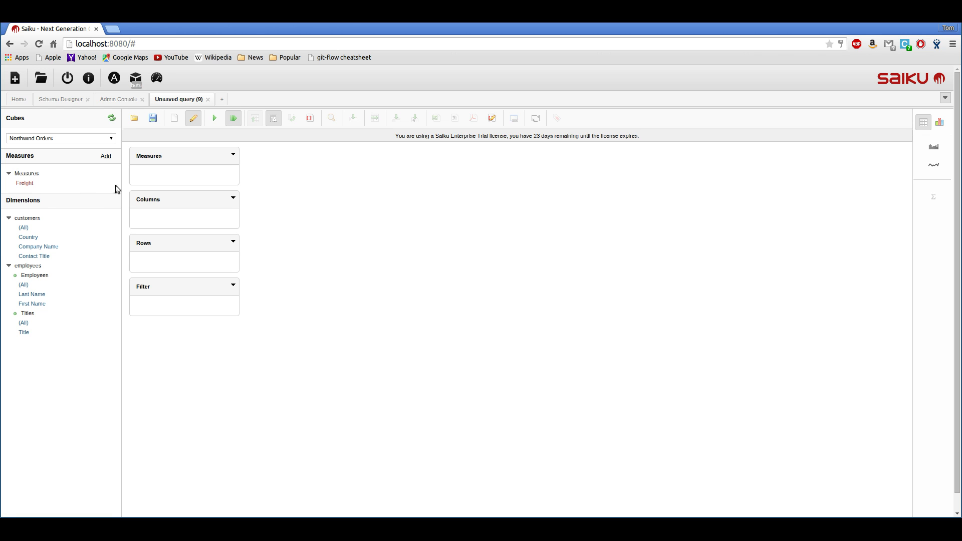
Step: Query Freight by Company Name rows, adding Title and swapping axes so titles become columns
click(24, 182)
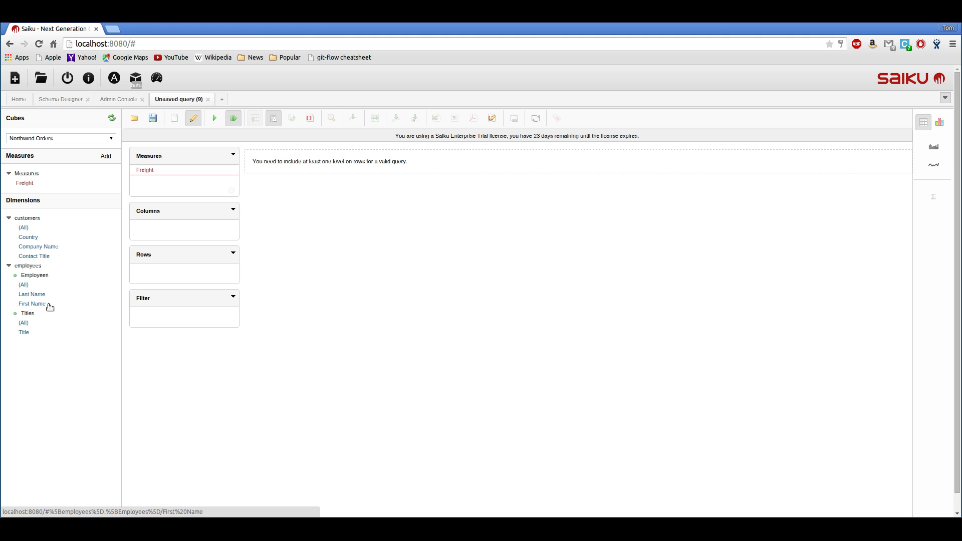
click(38, 246)
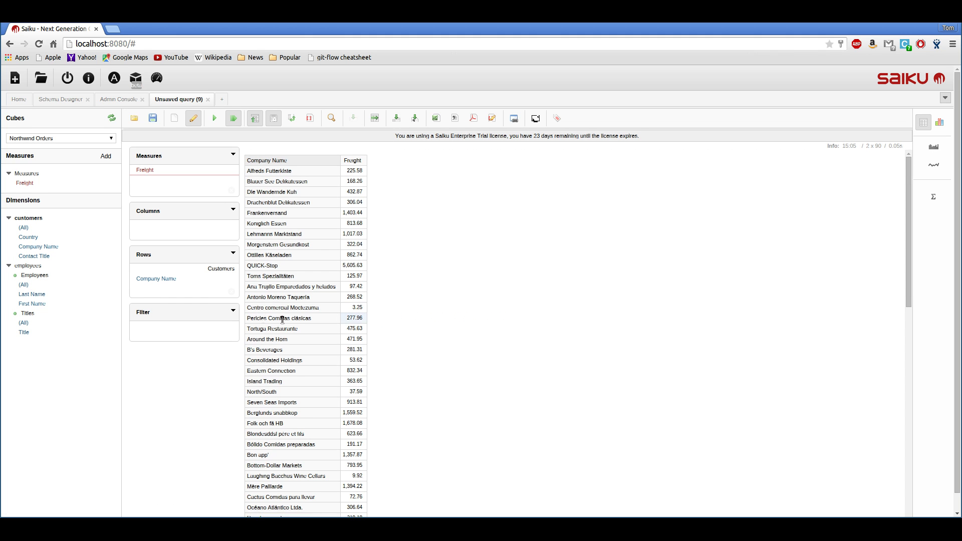
scroll(498, 372, down, 5)
scroll(497, 373, down, 5)
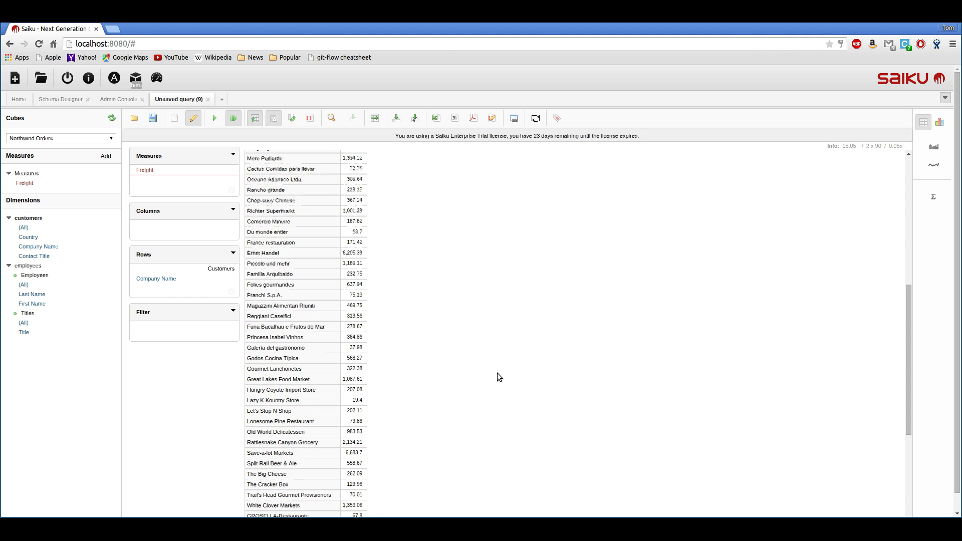
scroll(497, 373, up, 10)
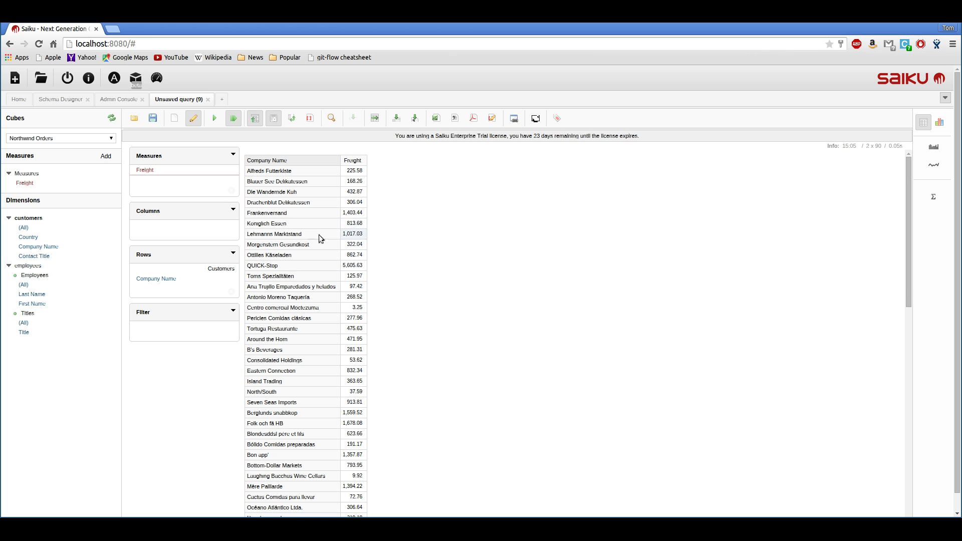
click(292, 118)
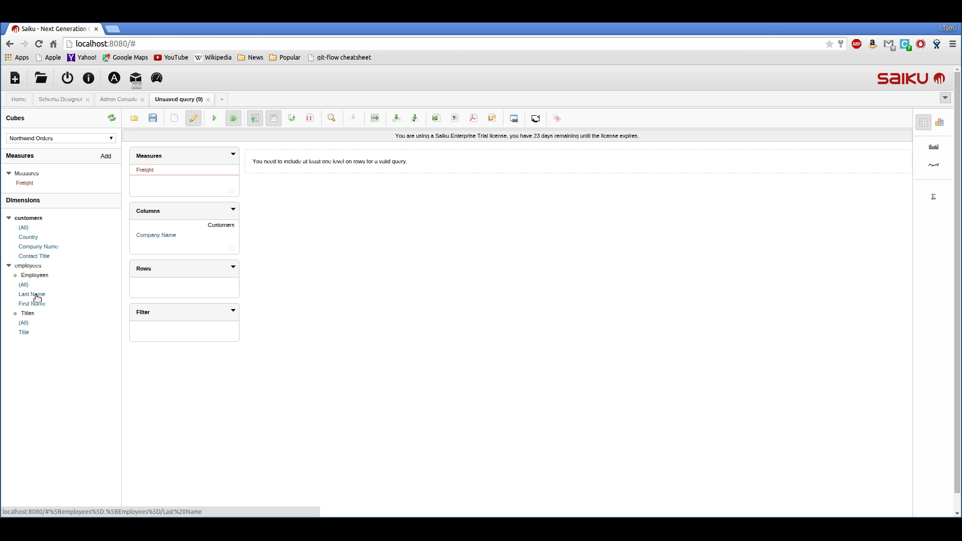
drag(25, 333, 162, 287)
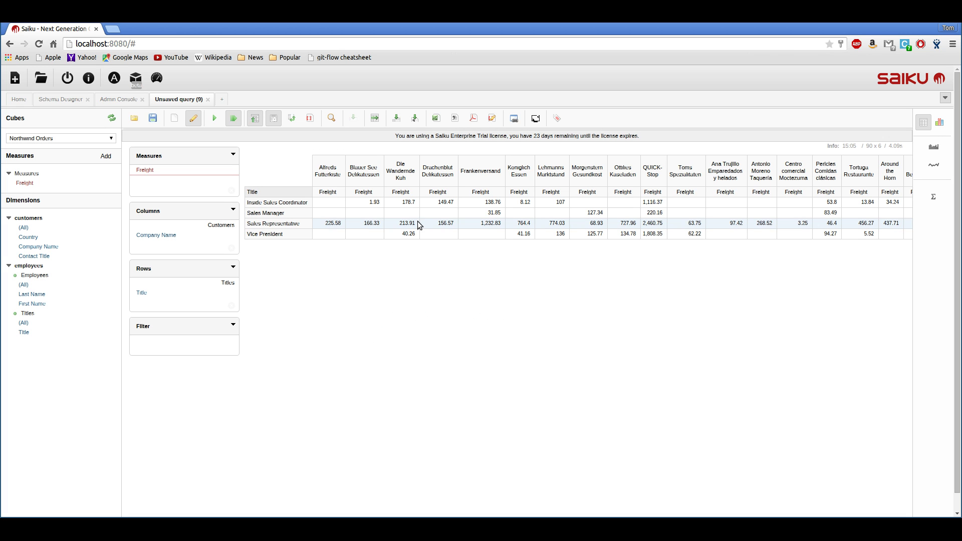
click(291, 120)
scroll(635, 287, down, 5)
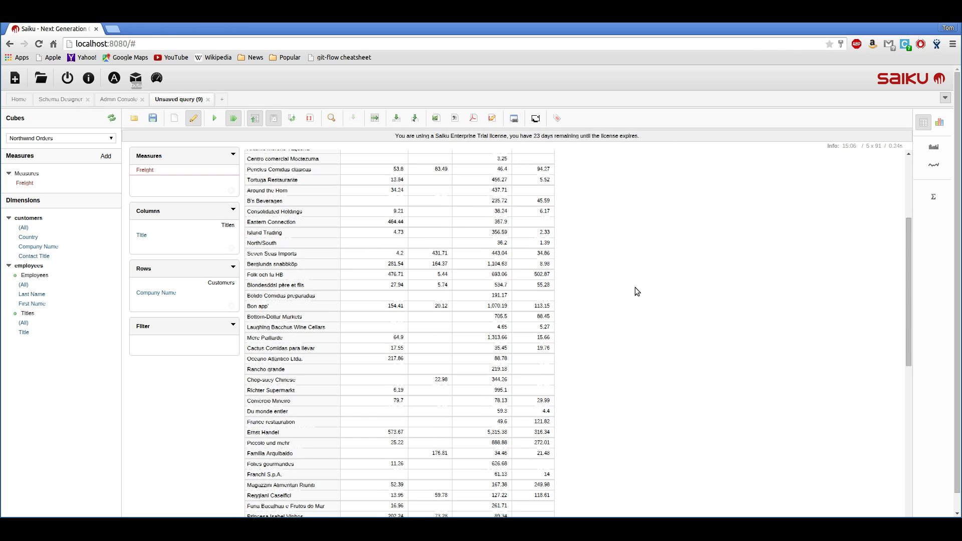
scroll(635, 287, up, 5)
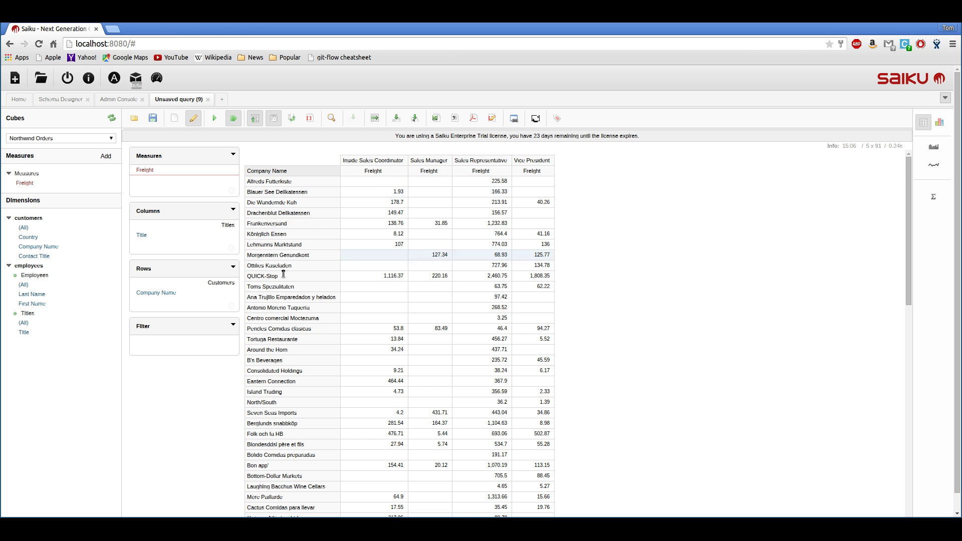
Step: Chart the results, trying Sunburst and Multiple, then use 100% Stacked Bar and zoom into some companies
click(939, 122)
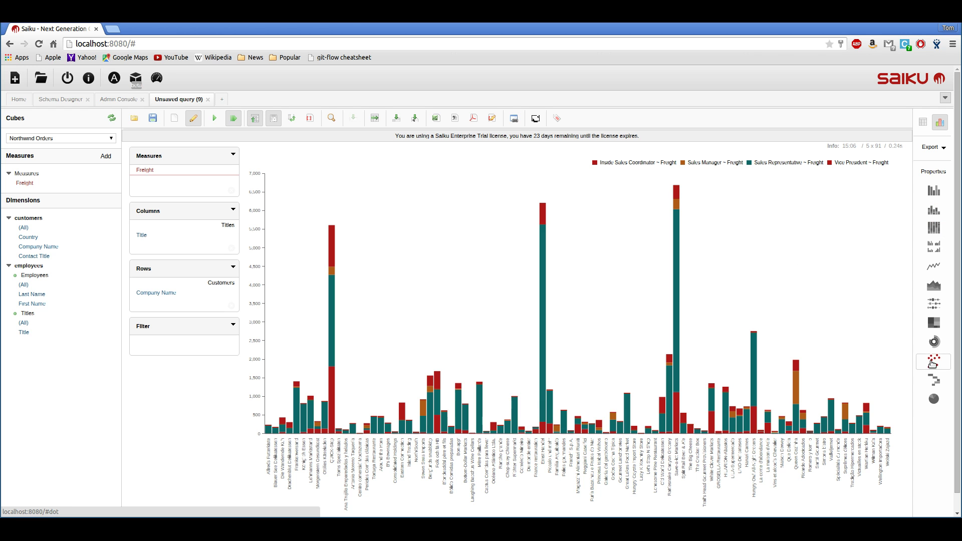
click(934, 343)
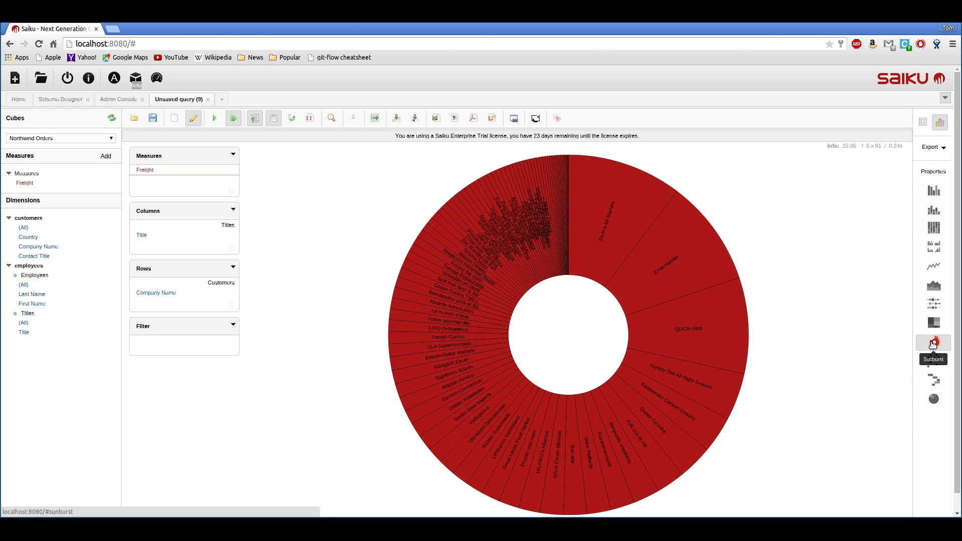
click(934, 323)
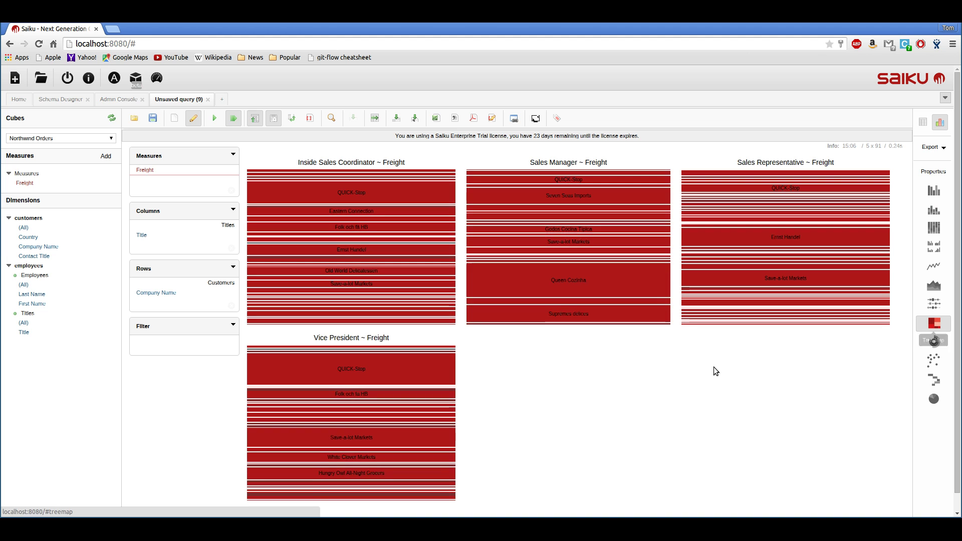
click(934, 228)
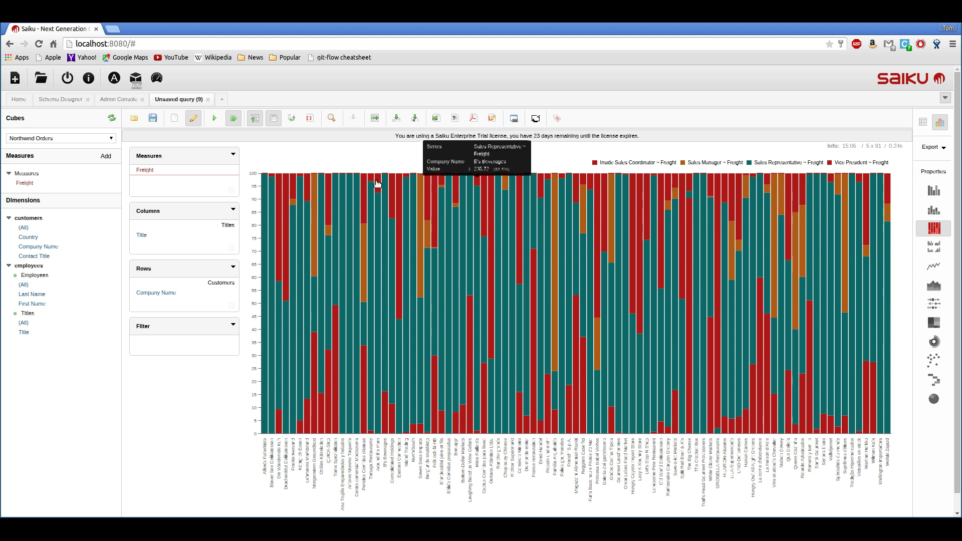
drag(373, 167, 535, 316)
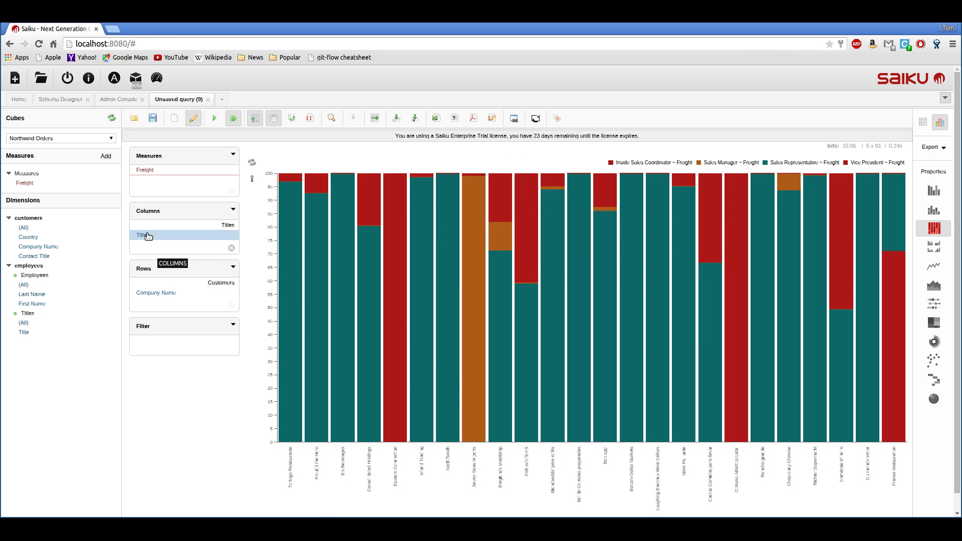
Step: Filter Title to Sales Manager and Sales Representative, then show the results as a table
click(147, 236)
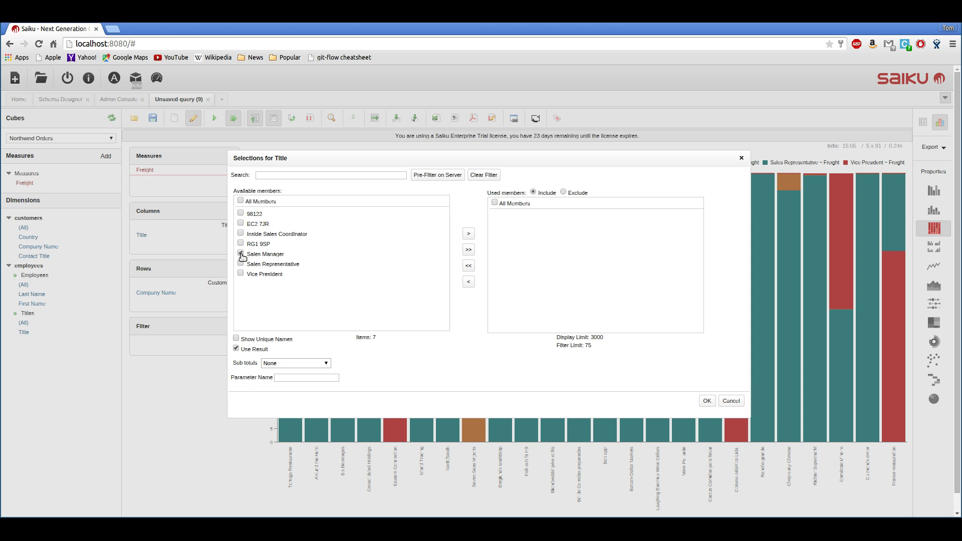
click(241, 264)
click(468, 234)
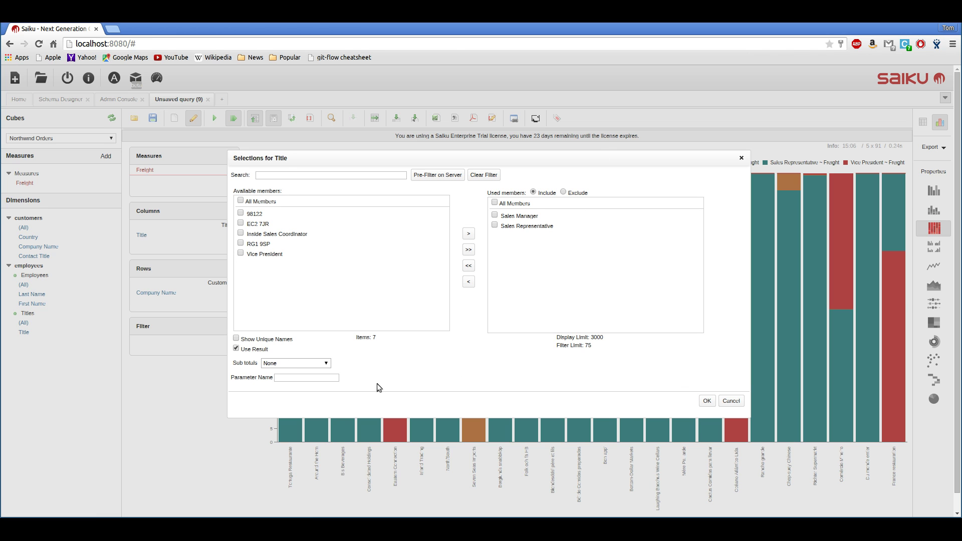
click(707, 400)
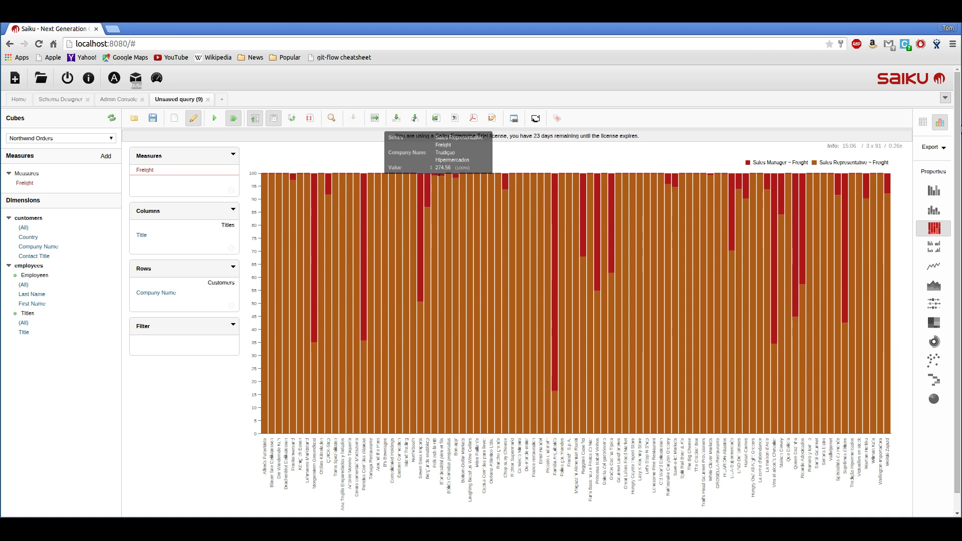
click(923, 122)
scroll(503, 297, down, 5)
scroll(503, 297, up, 2)
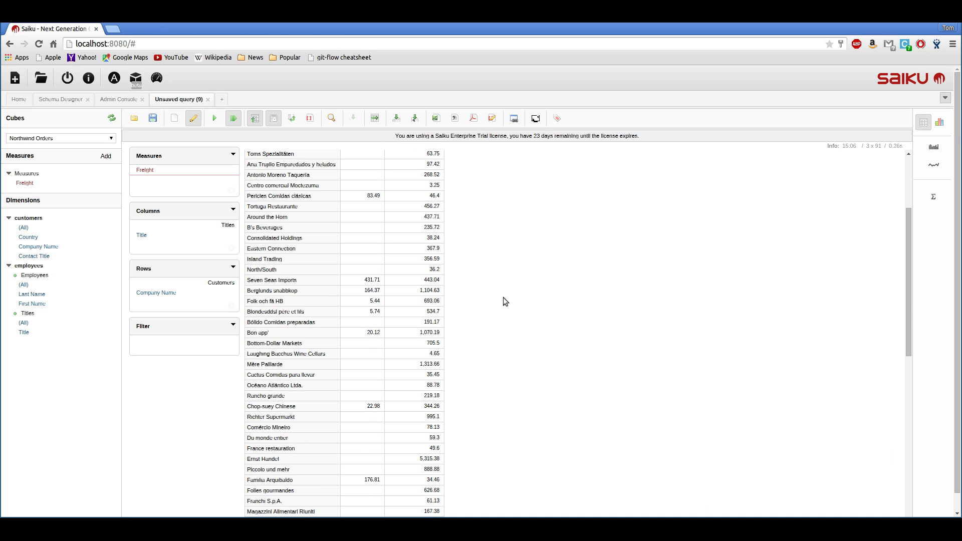
scroll(503, 297, up, 3)
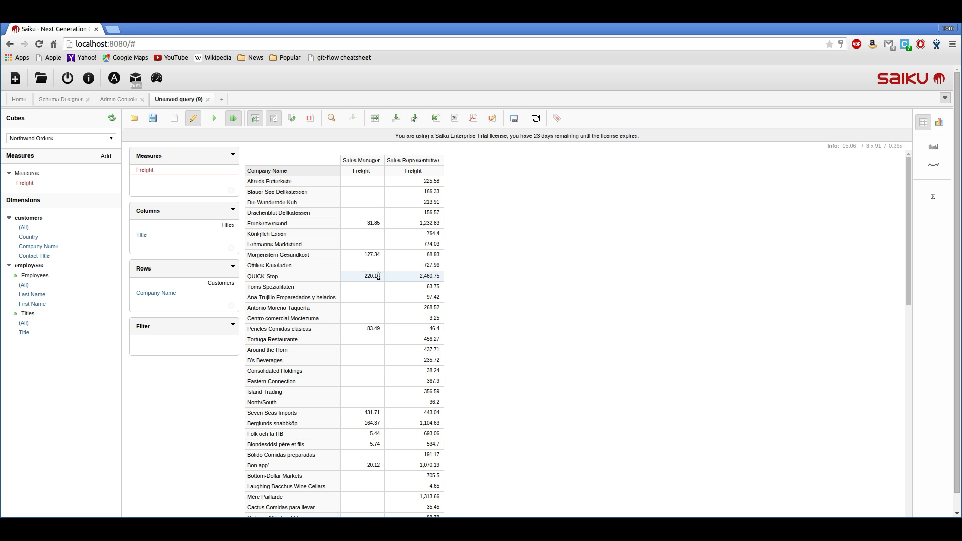